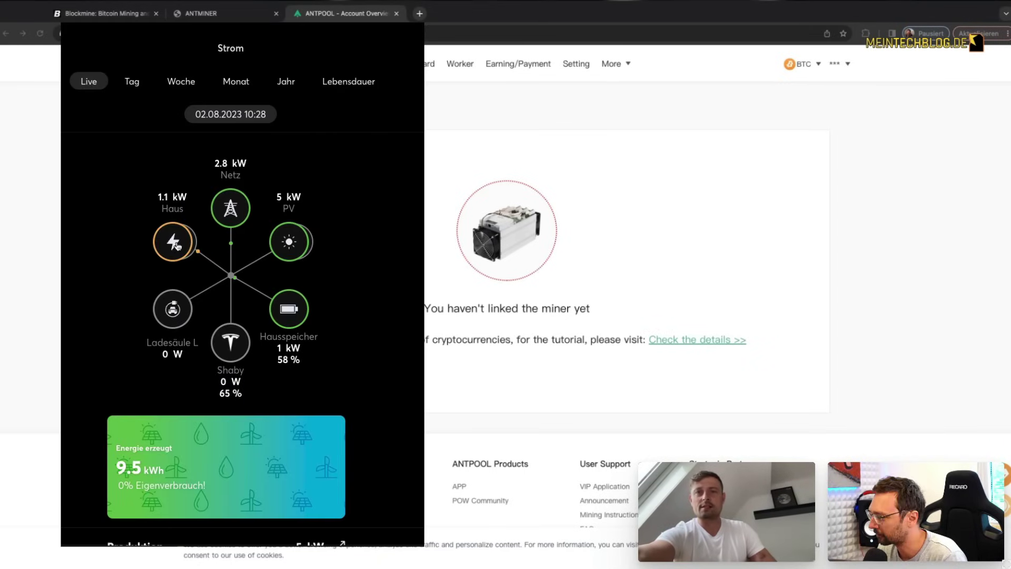
Step: Review the Haus per-device consumption (729 W rest load, 1.1 kW) and the daily Verbrauch chart
click(174, 243)
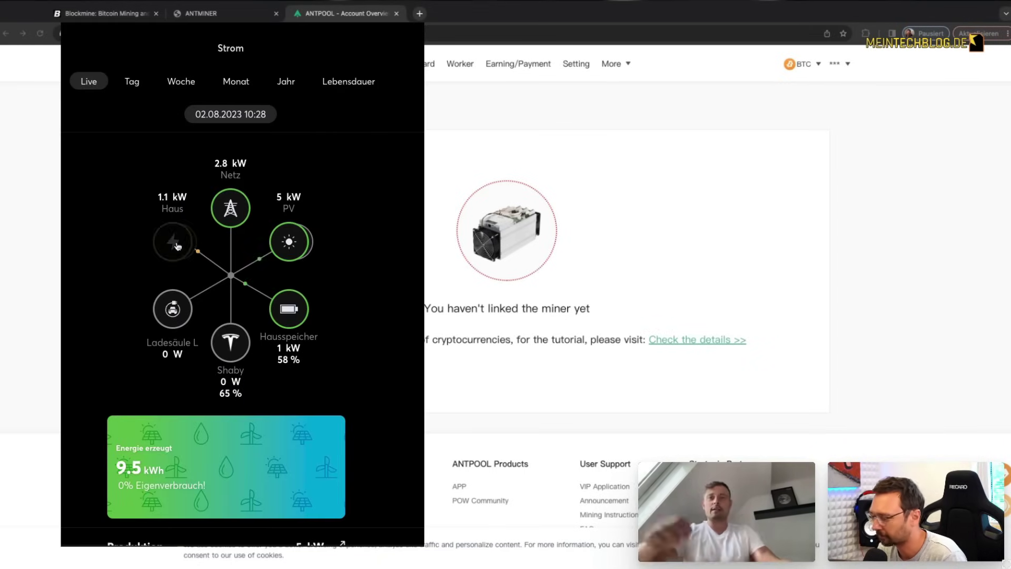
scroll(366, 416, down, 5)
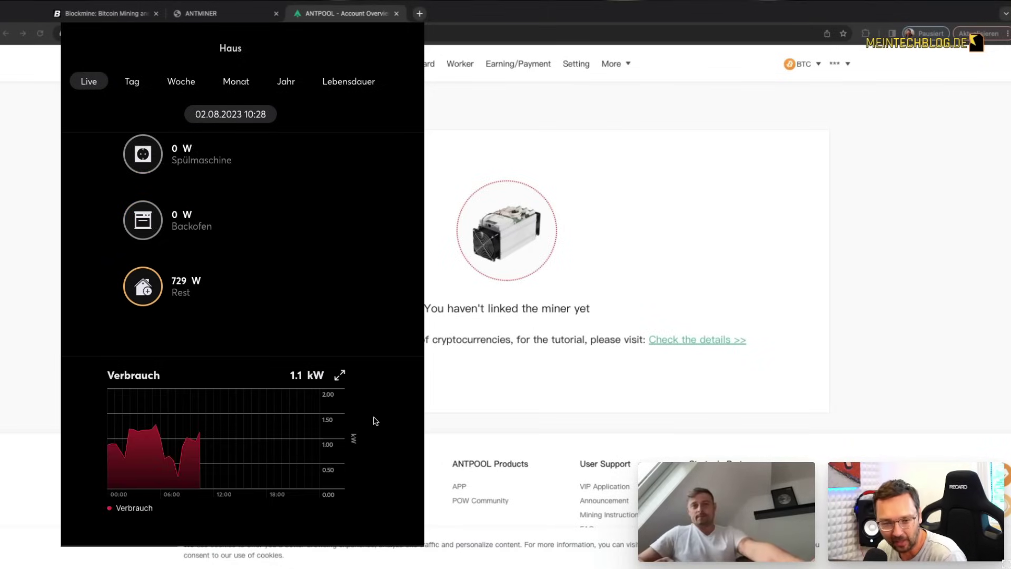
scroll(375, 421, up, 2)
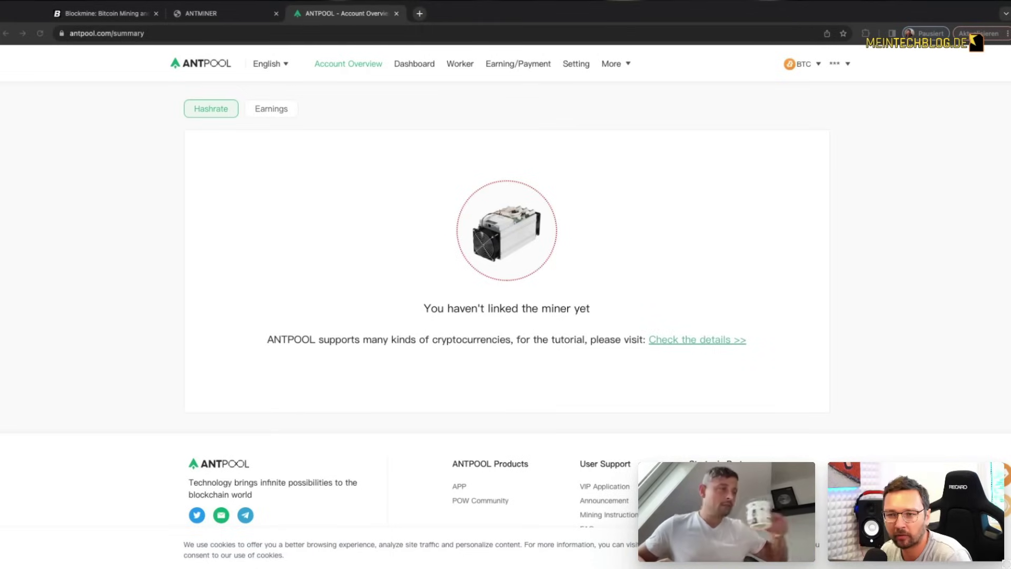
Step: On the ANTMINER tab, look over the miner's status dashboard and pool settings form
click(200, 8)
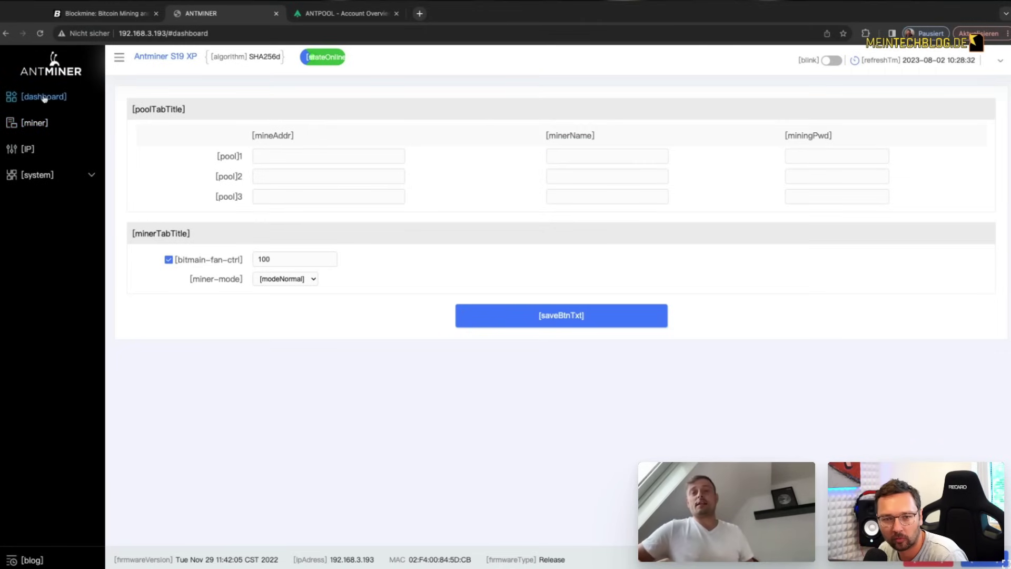
click(44, 97)
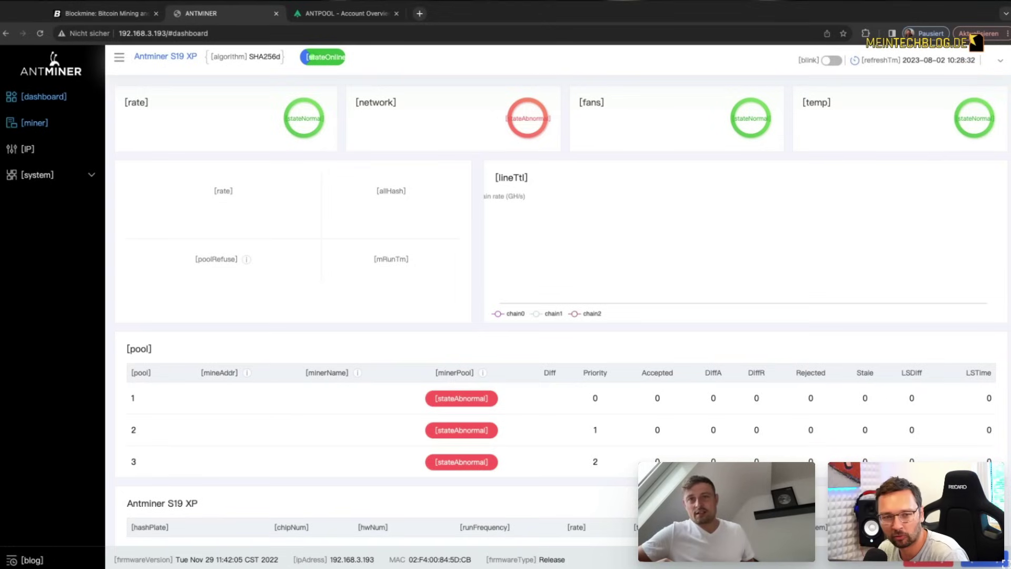
click(34, 123)
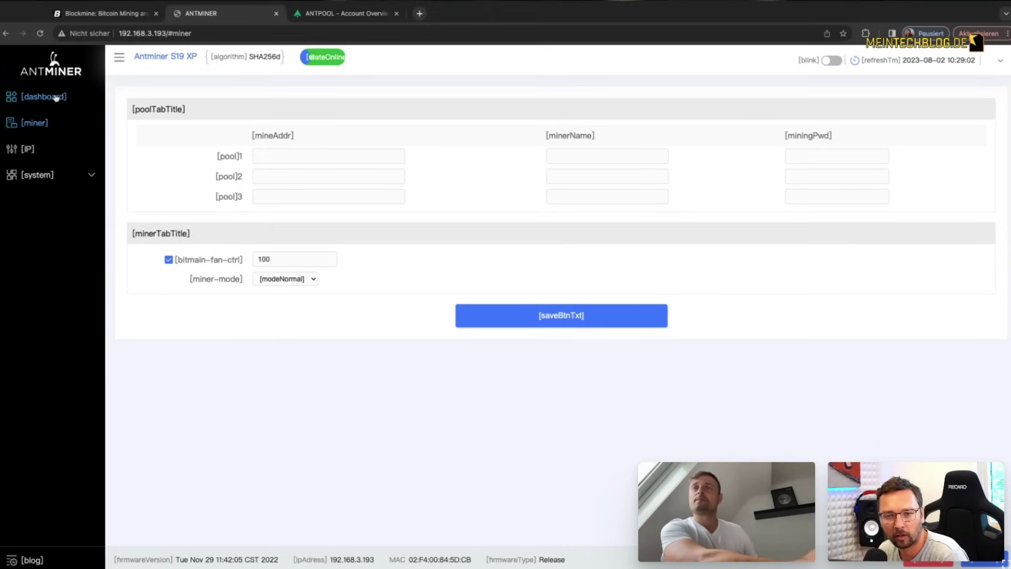
Step: Select the IP 192.168.3.193 in the address bar and open the miner's network settings
click(161, 33)
drag(166, 33, 111, 33)
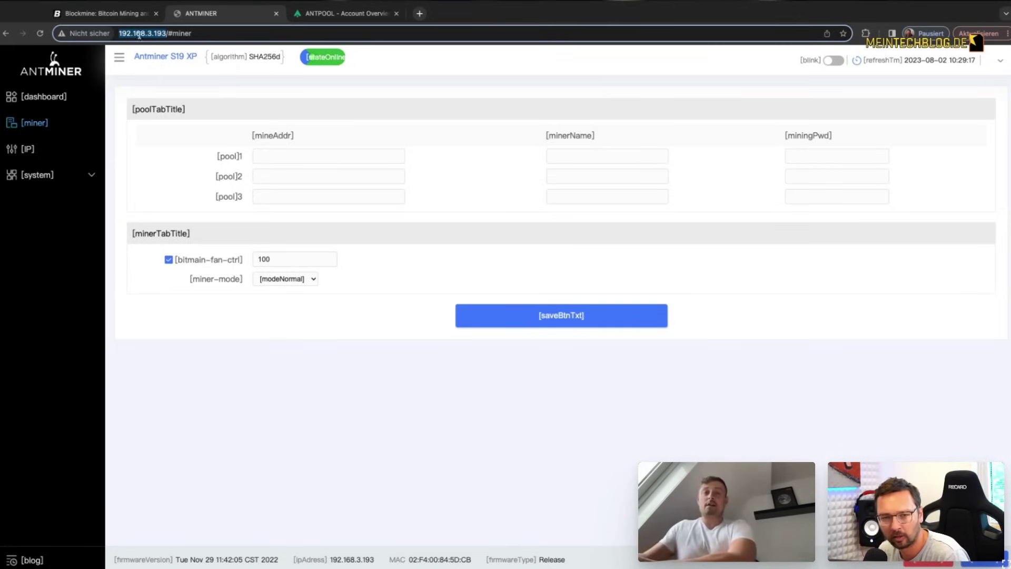
click(36, 152)
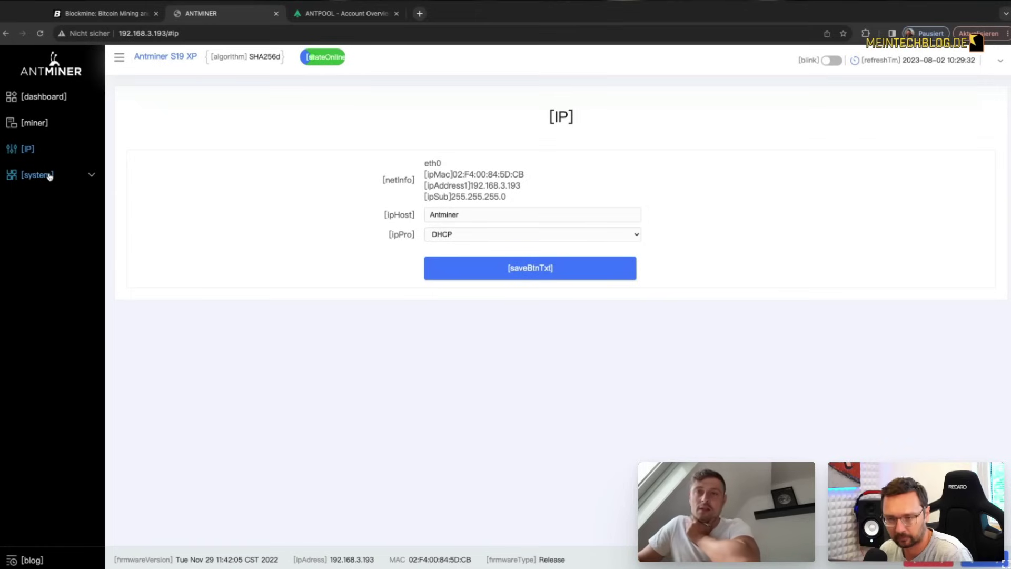
Step: Leave the hostname Antminer unchanged and view the system password-change and firmware-update pages
double_click(470, 213)
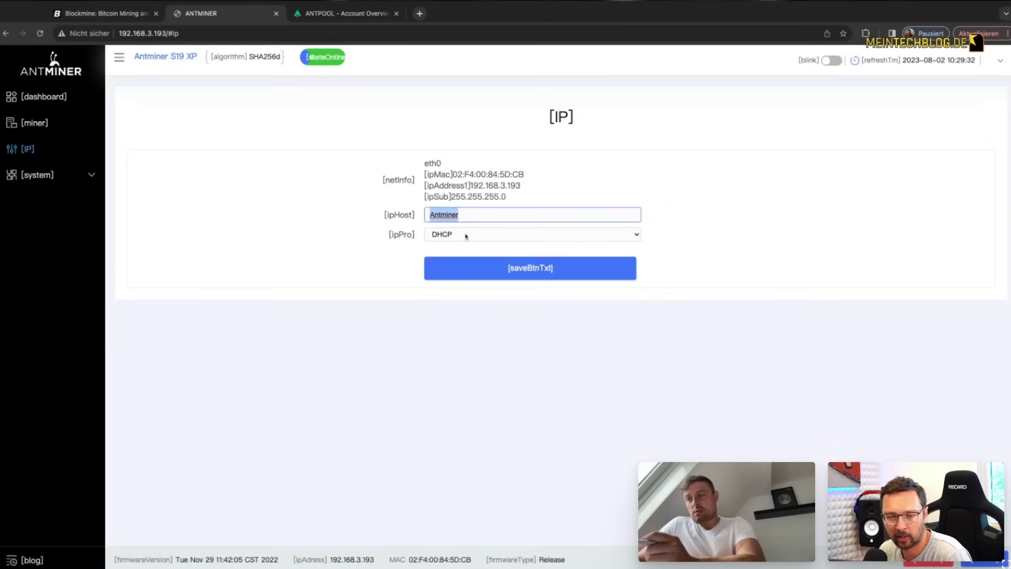
click(134, 182)
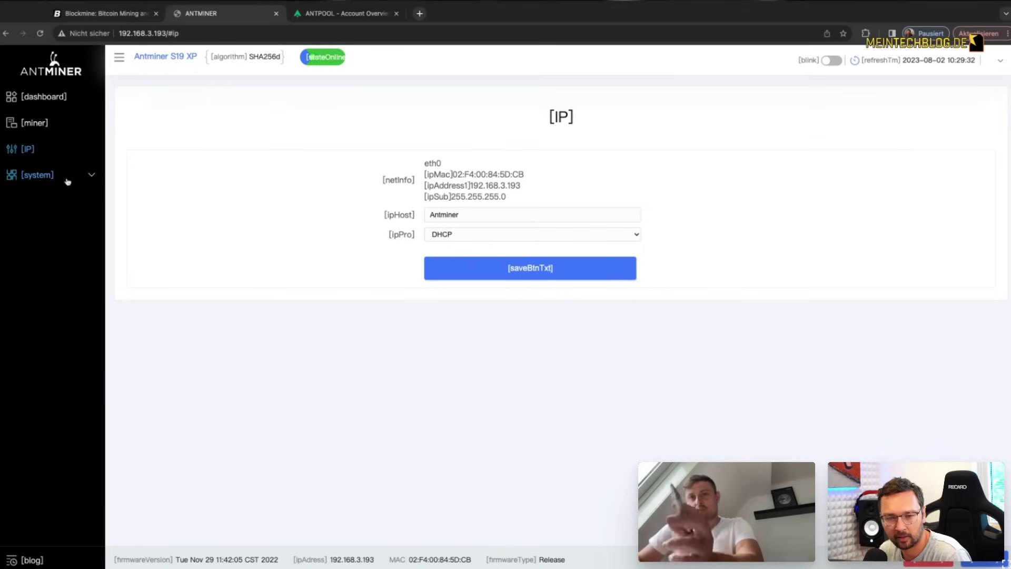
click(40, 179)
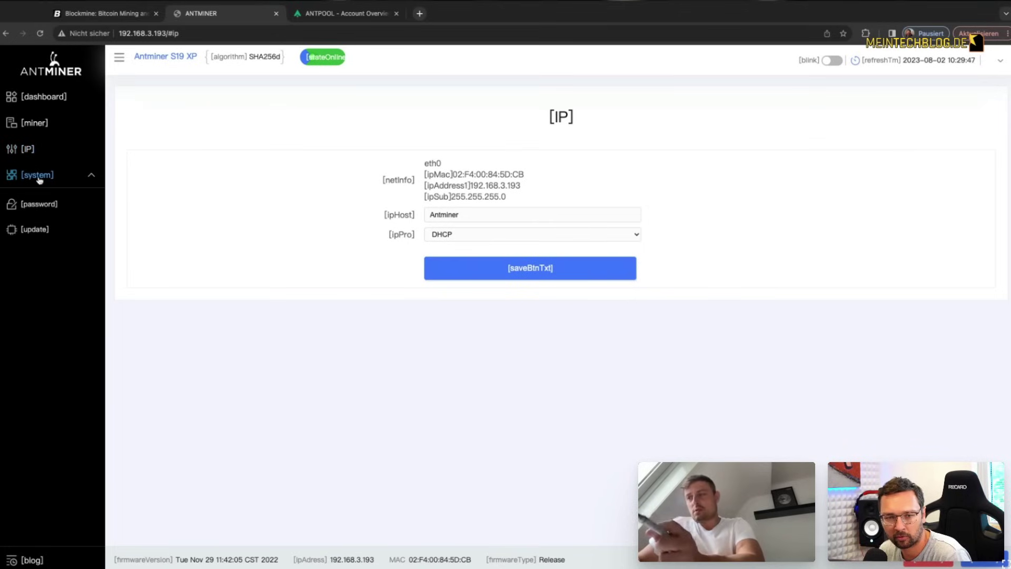
click(41, 205)
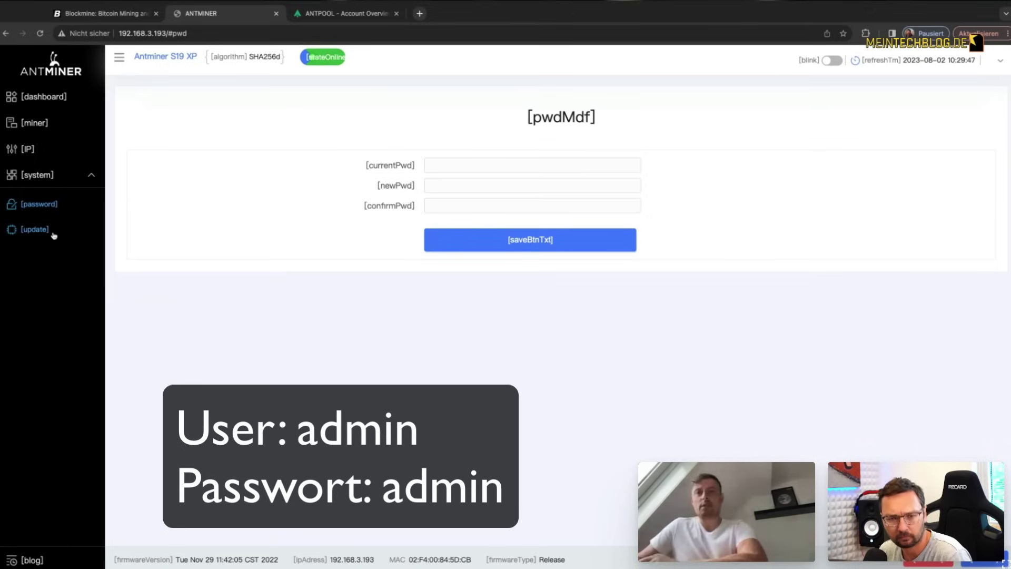
click(35, 230)
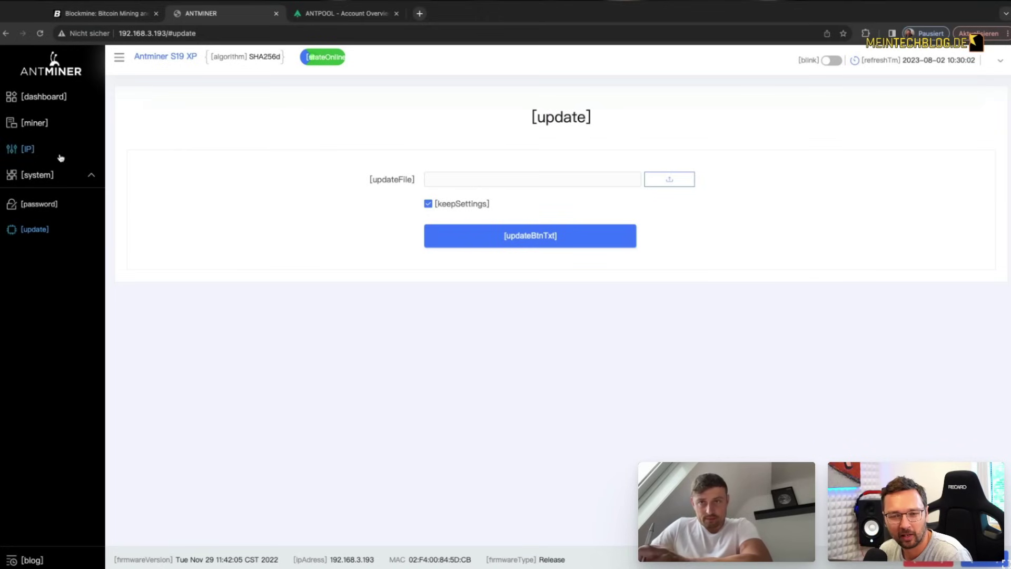
Step: Revisit the dashboard and empty pool form, then switch to the ANTPOOL account overview
click(42, 96)
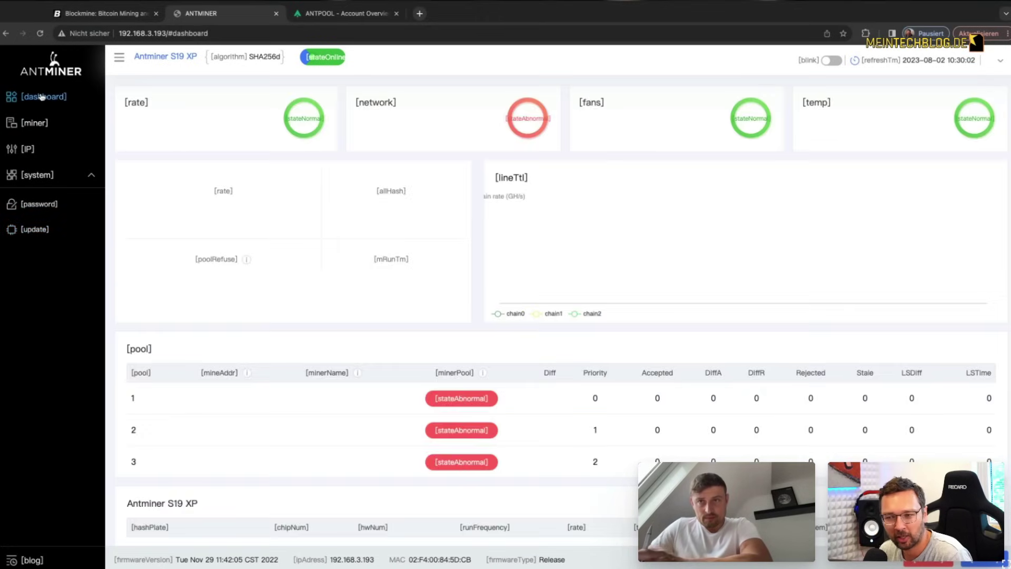
click(35, 124)
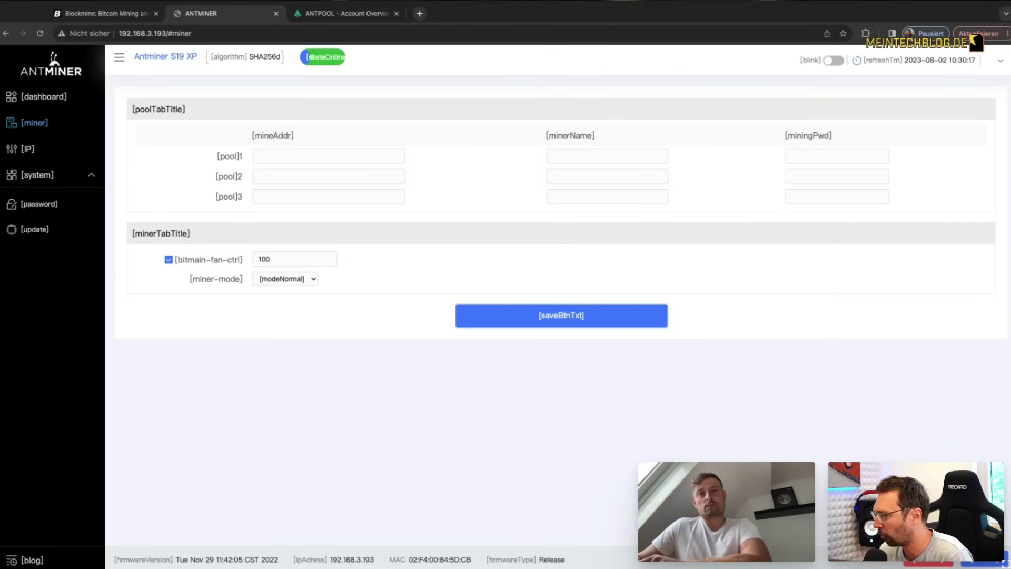
click(337, 14)
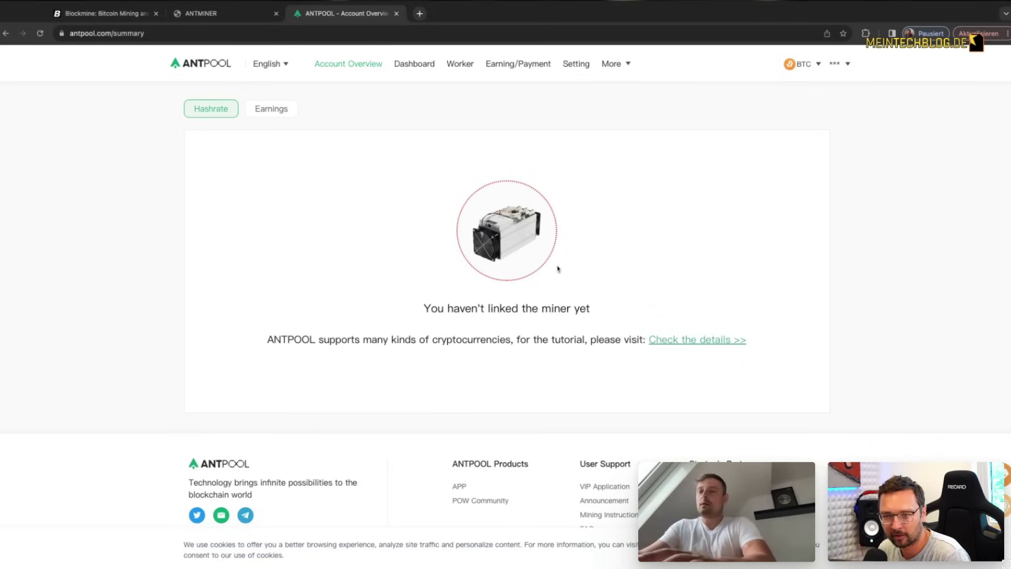
Step: Browse ANTPOOL's Dashboard, Worker, earnings and account settings pages, ending on Worker
click(420, 70)
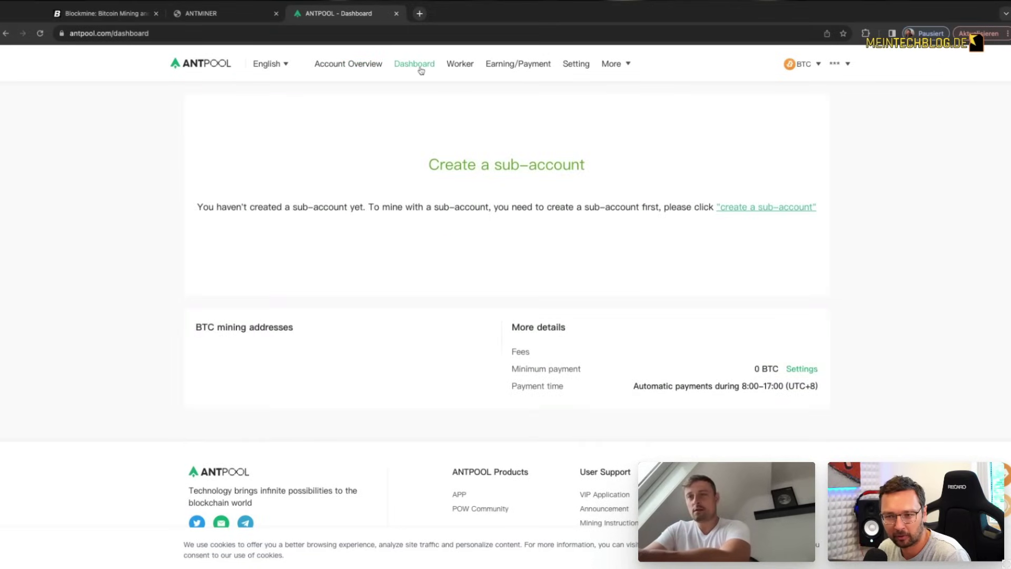
click(455, 65)
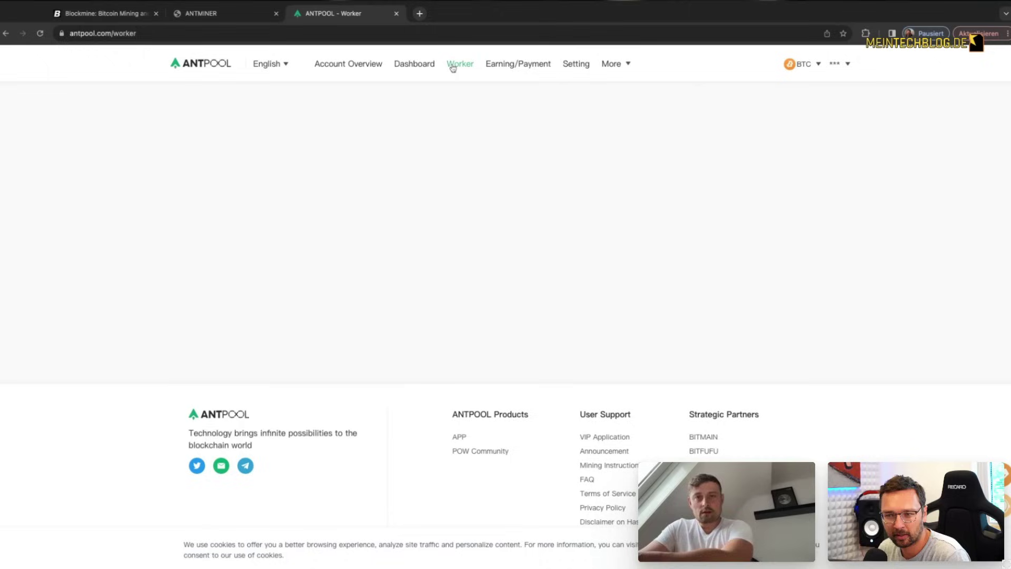
click(530, 65)
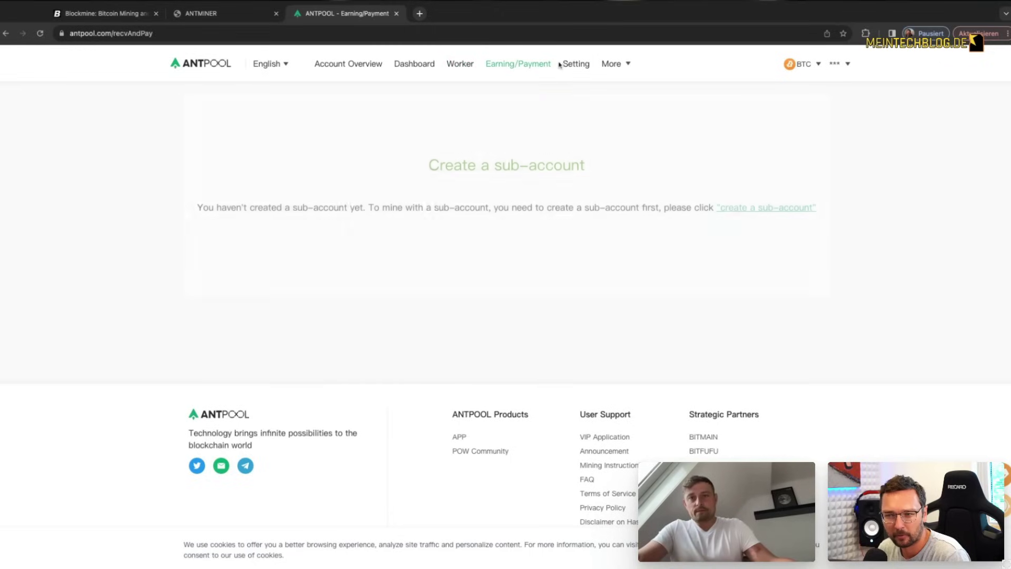
click(588, 66)
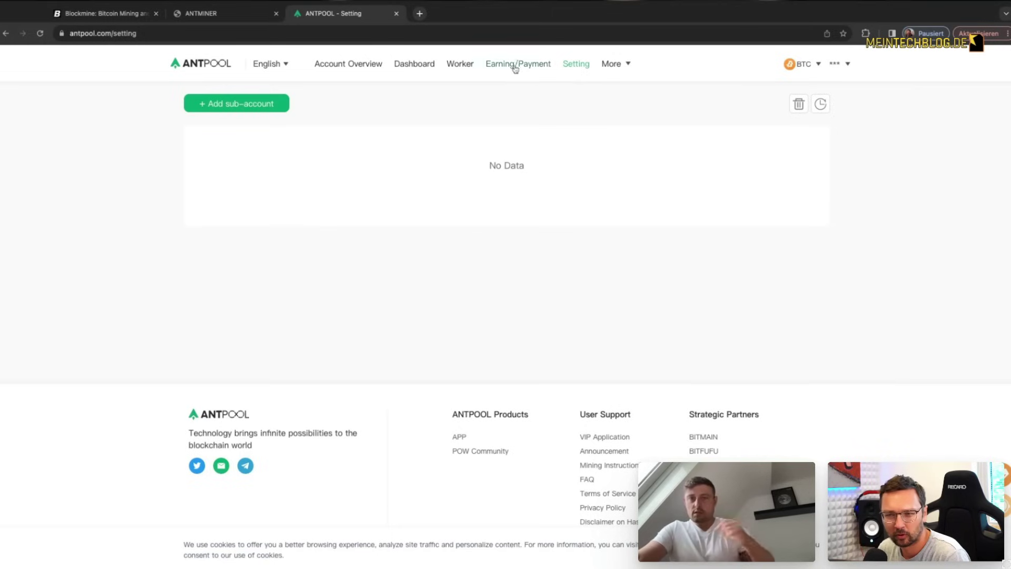
click(461, 65)
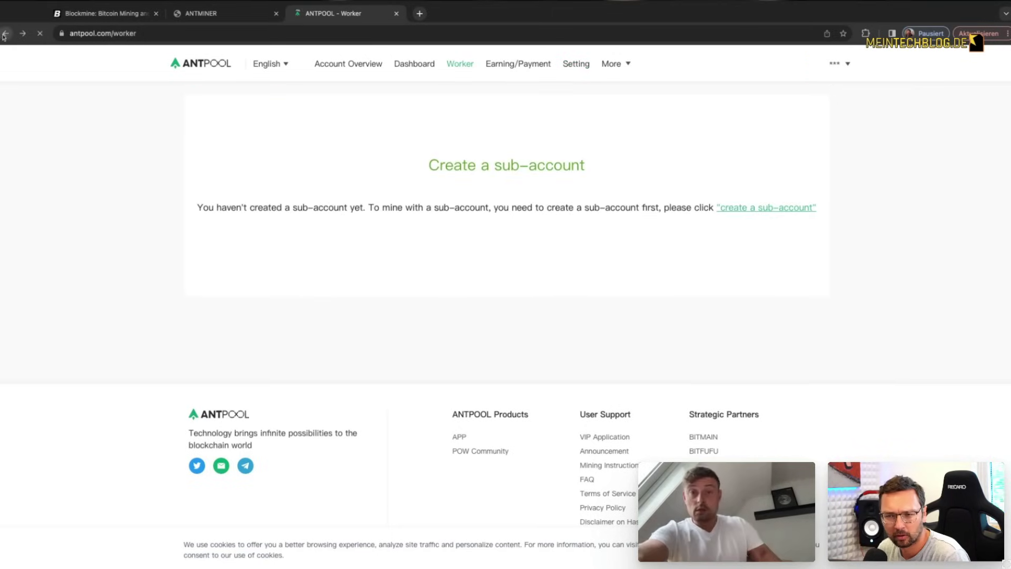
Step: Create a new sub-account named 'hallbude'
click(774, 210)
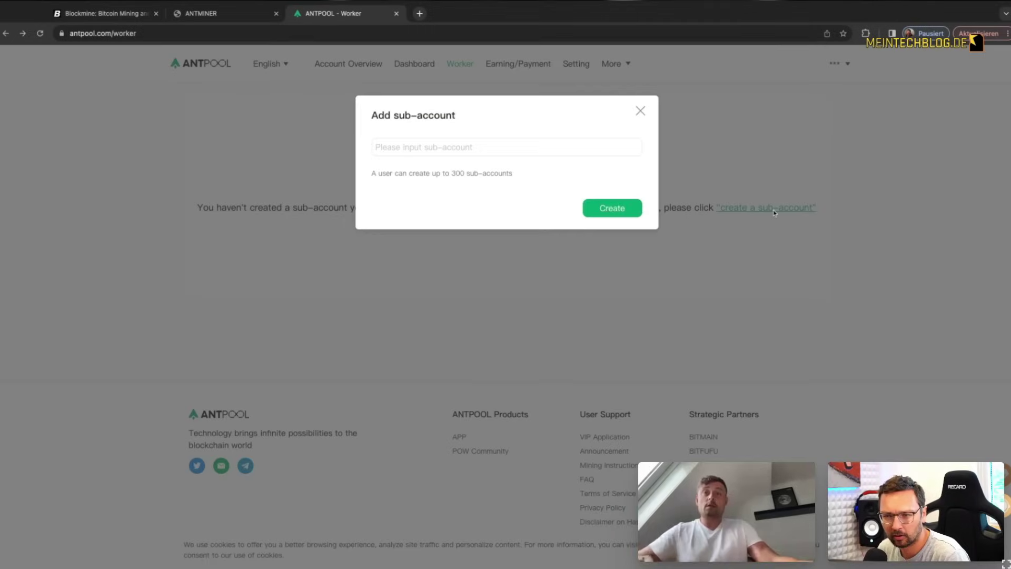
click(505, 147)
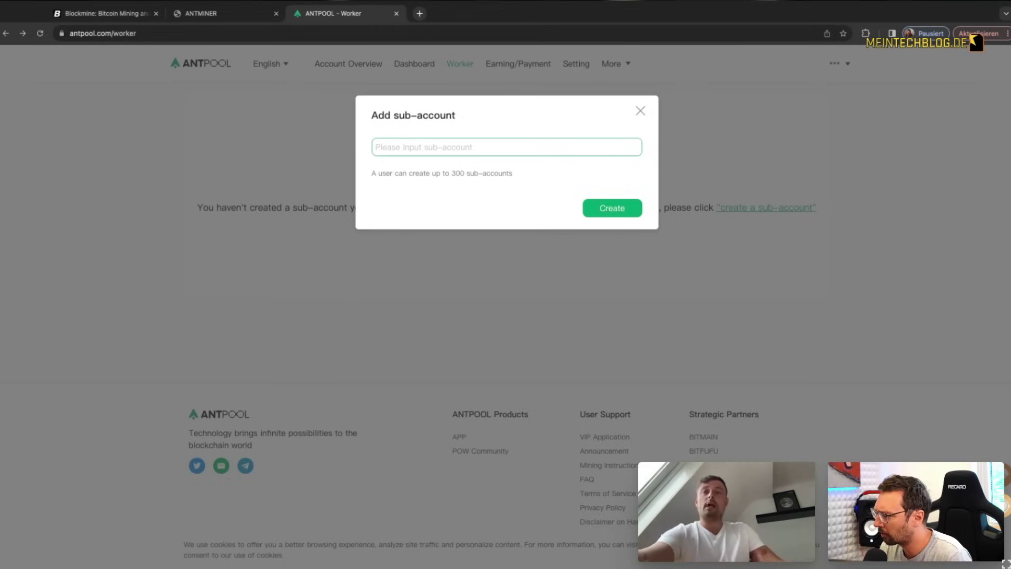
text(hallbude)
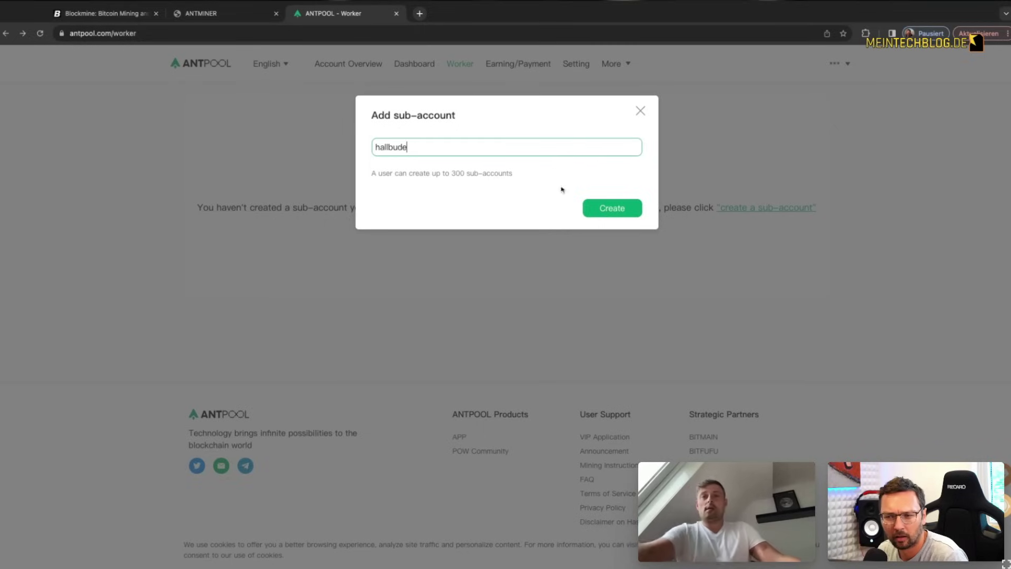
click(617, 212)
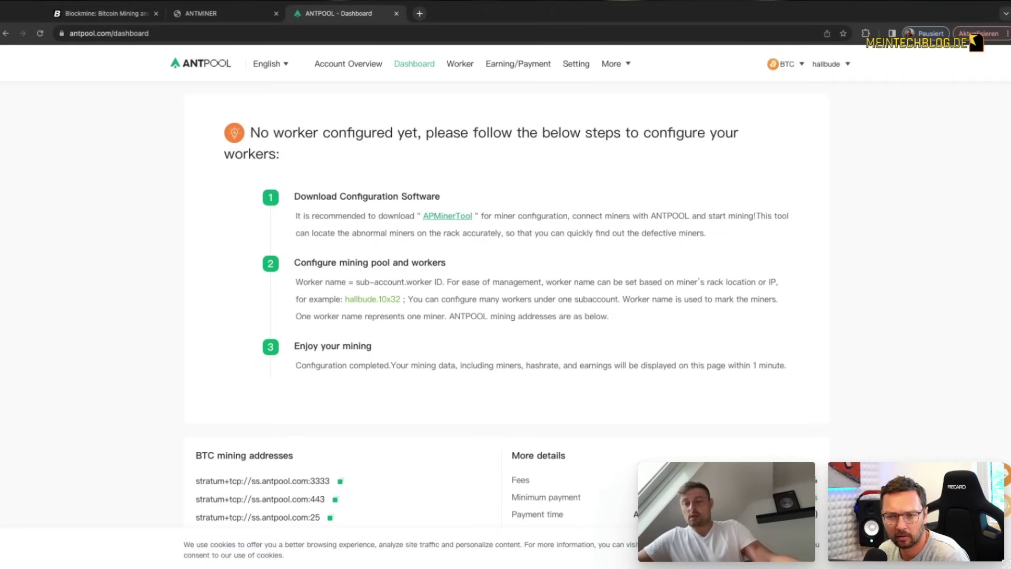
Step: Copy the port 3333 and port 443 ANTPOOL stratum addresses into pool1 and pool2
drag(346, 299, 401, 299)
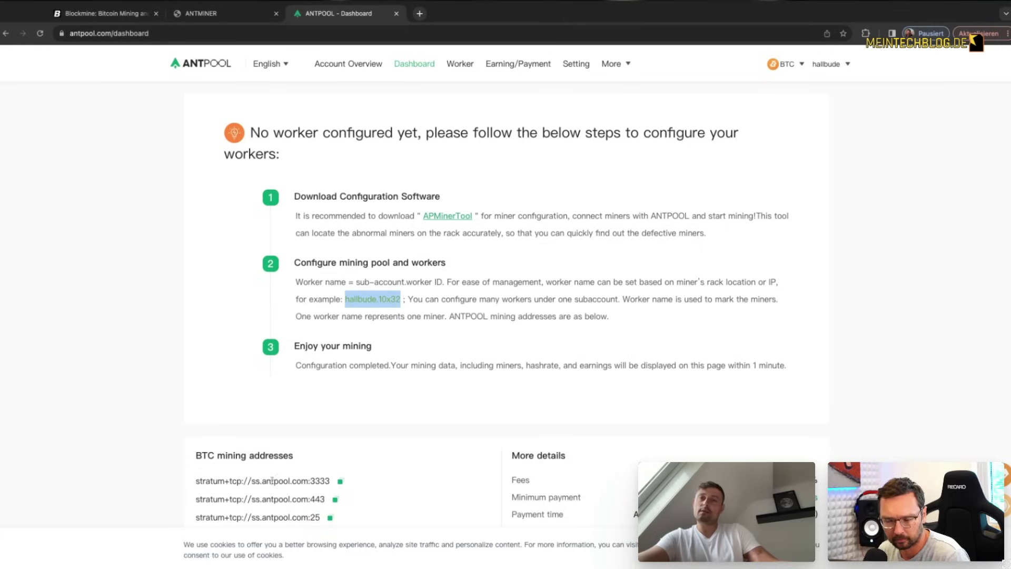
drag(196, 481, 330, 481)
key(super+c)
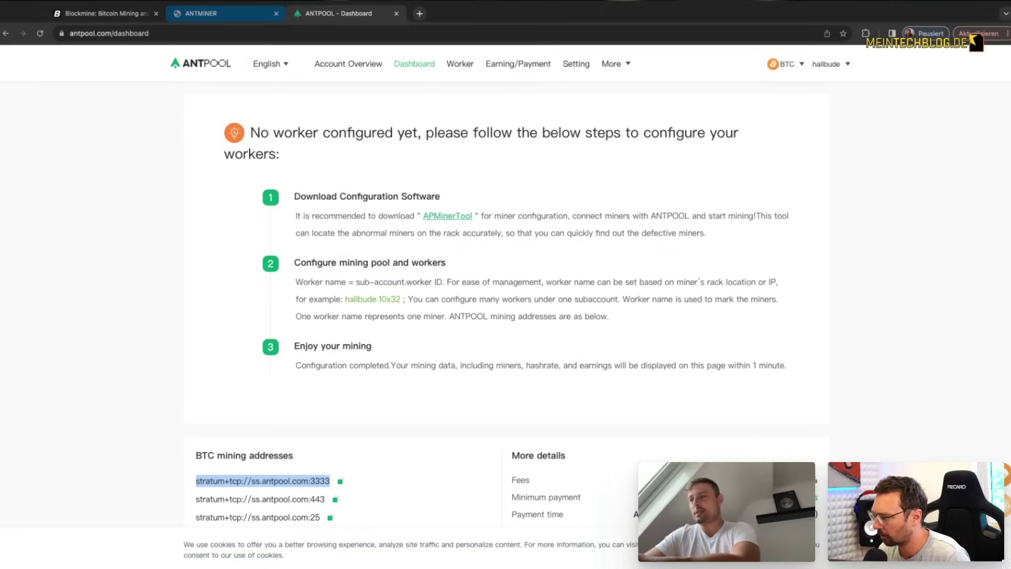
click(201, 13)
click(290, 156)
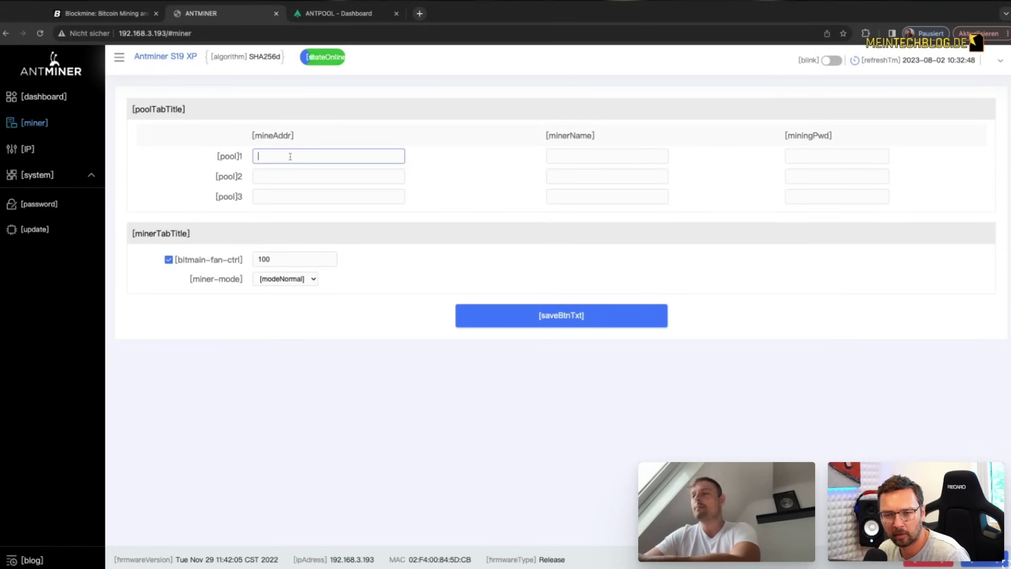
key(super+v)
click(340, 13)
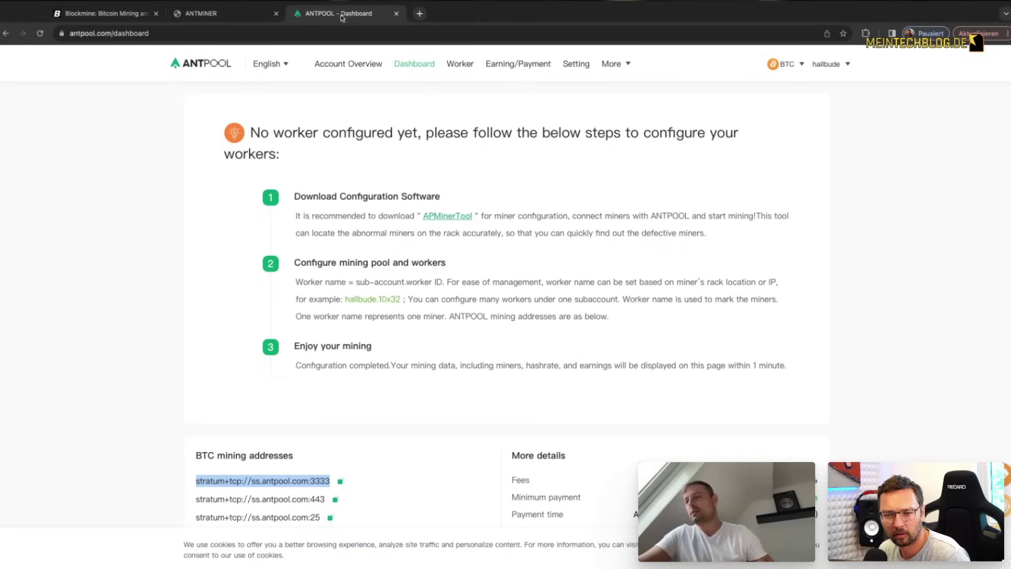
drag(199, 500, 326, 501)
key(super+c)
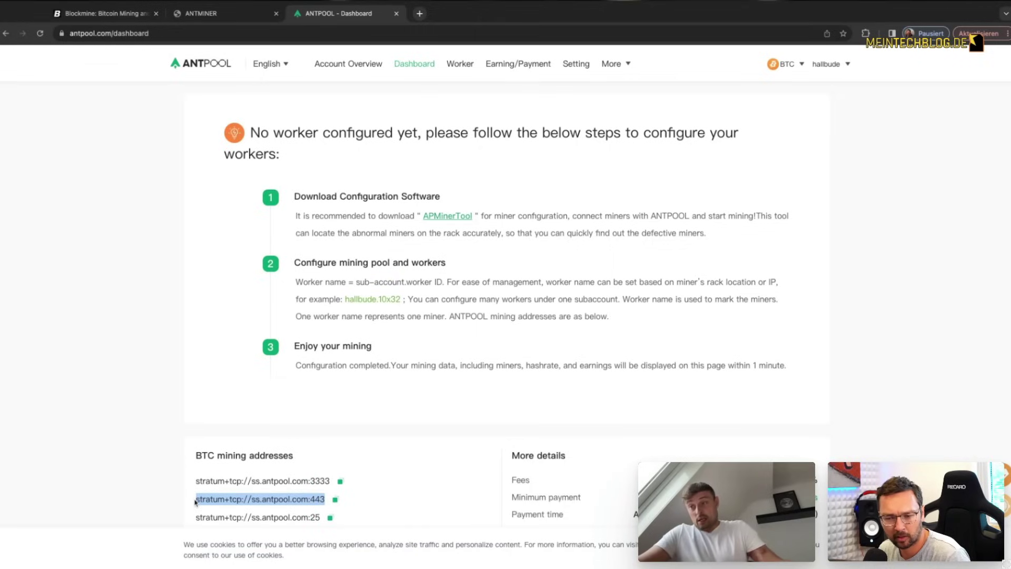
click(258, 7)
click(309, 175)
key(super+v)
Step: Copy the port 25 ANTPOOL stratum address into pool3
click(355, 14)
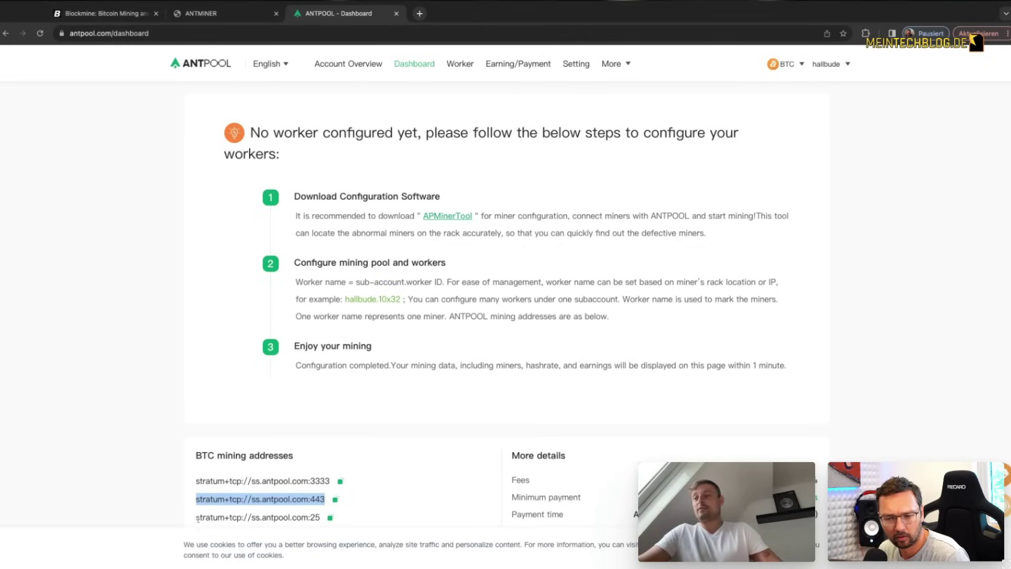
drag(197, 518, 322, 518)
key(ctrl+c)
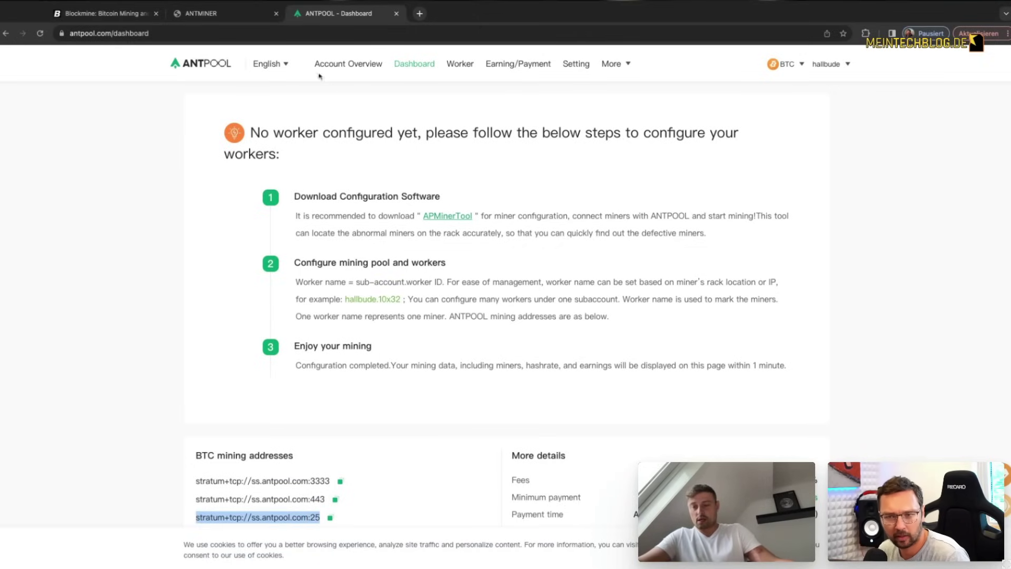
click(227, 15)
click(298, 196)
key(ctrl+v)
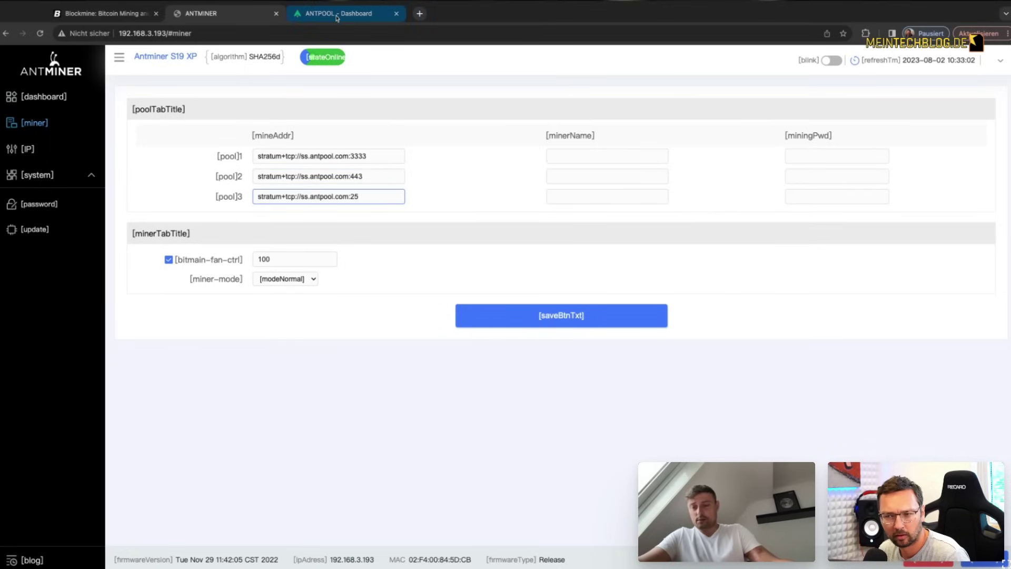
Step: Paste the example worker name from ANTPOOL into the minerName field of all three pools
click(337, 16)
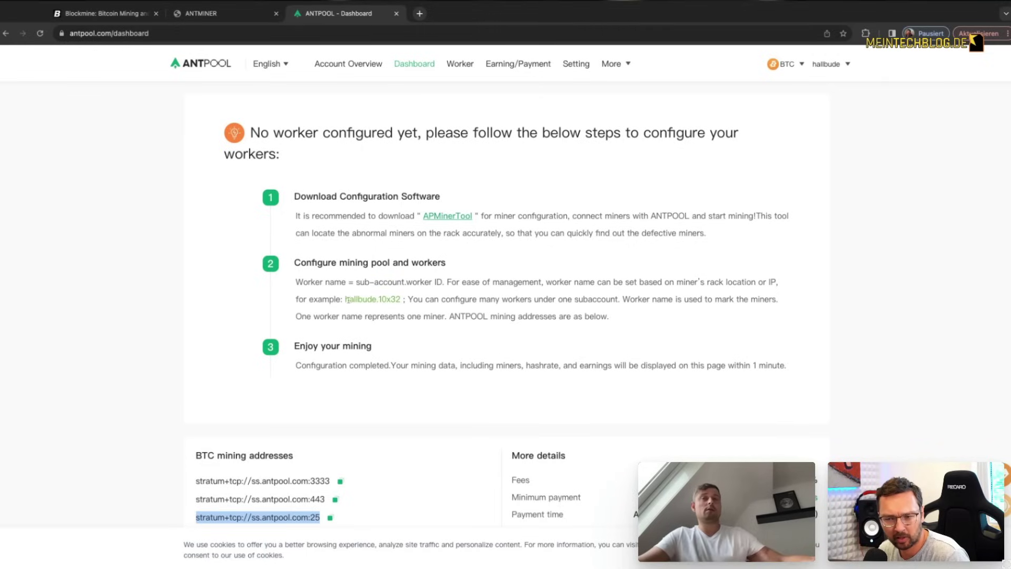
drag(346, 299, 401, 298)
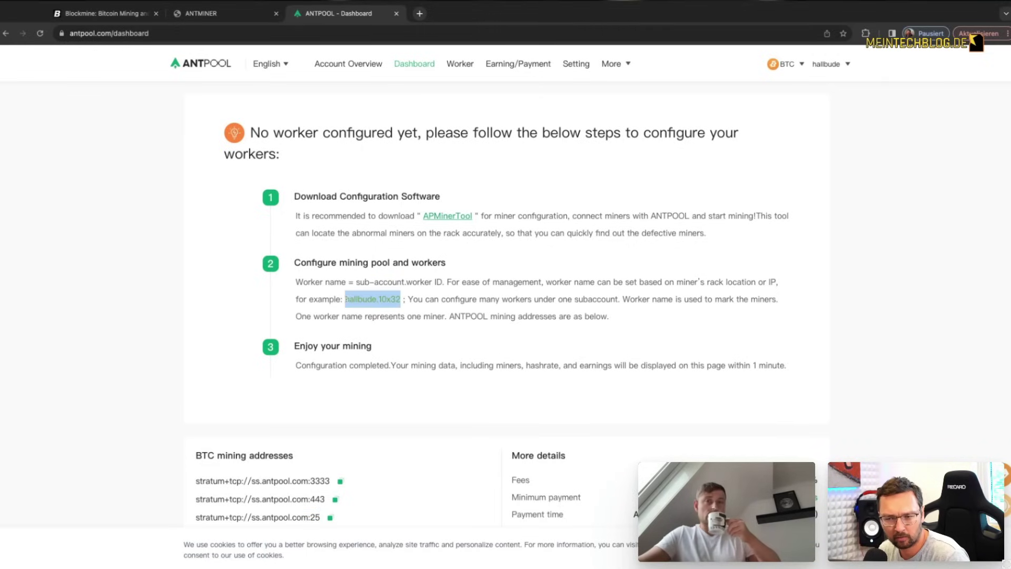
key(ctrl+c)
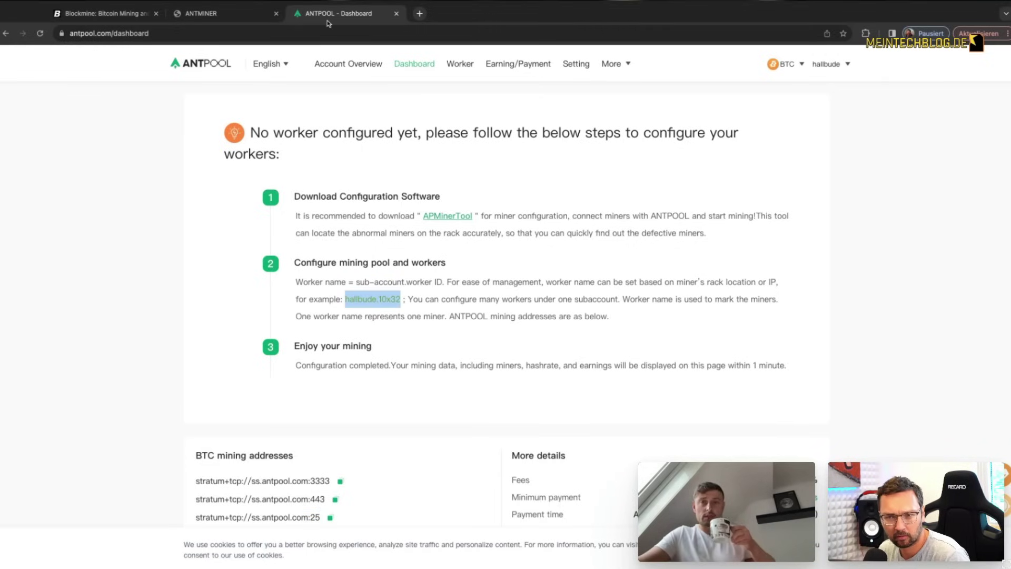
click(242, 13)
click(552, 156)
key(ctrl+v)
click(575, 177)
key(ctrl+v)
click(583, 198)
key(ctrl+v)
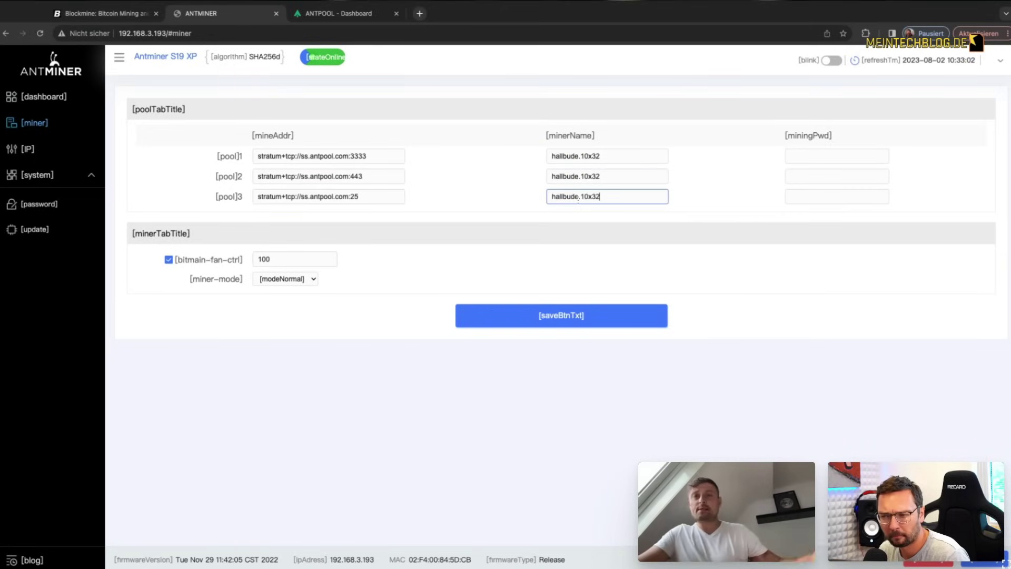
click(327, 15)
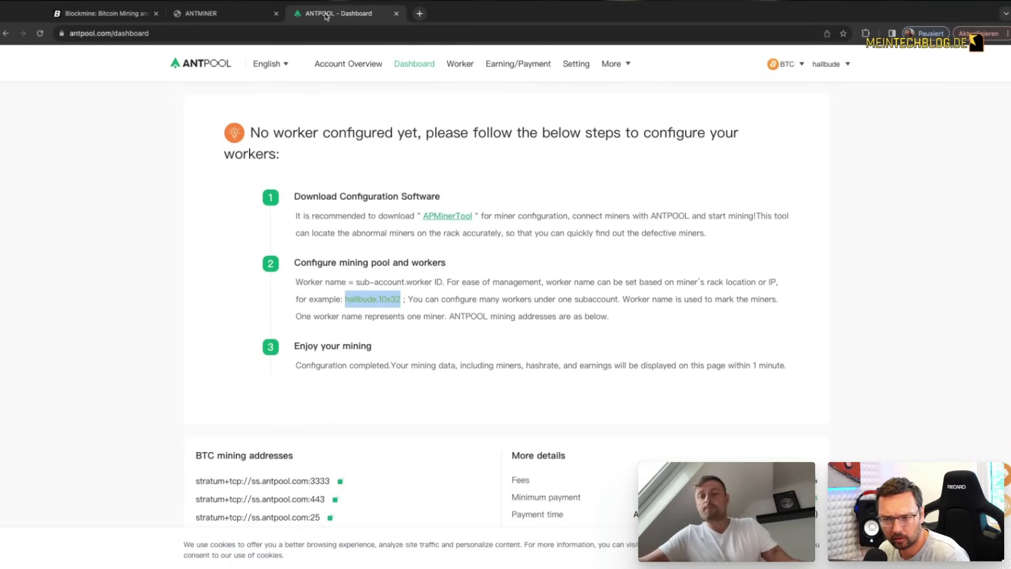
click(231, 14)
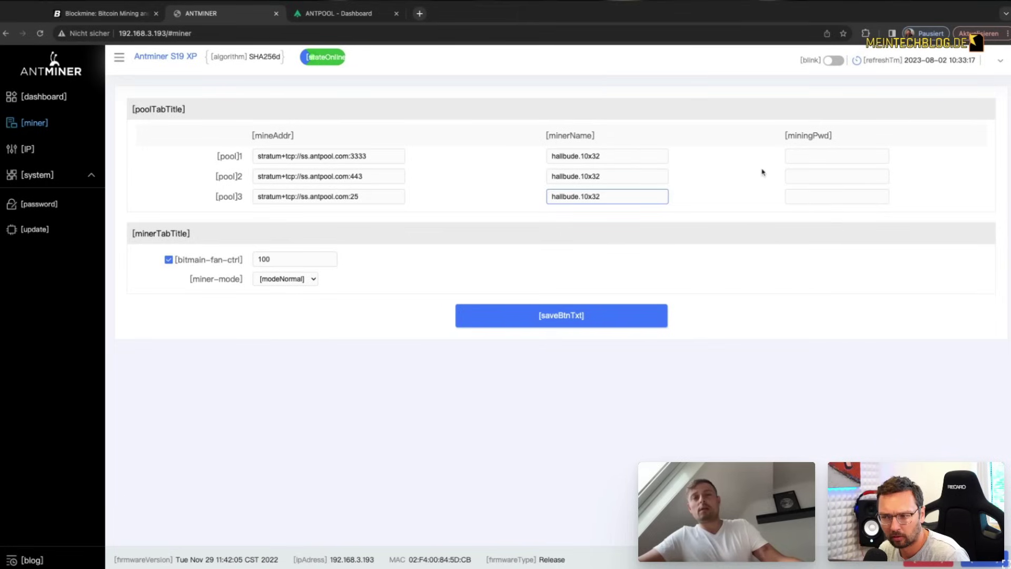
Step: Append .001 to the worker names of pool1, pool2 and pool3
click(638, 157)
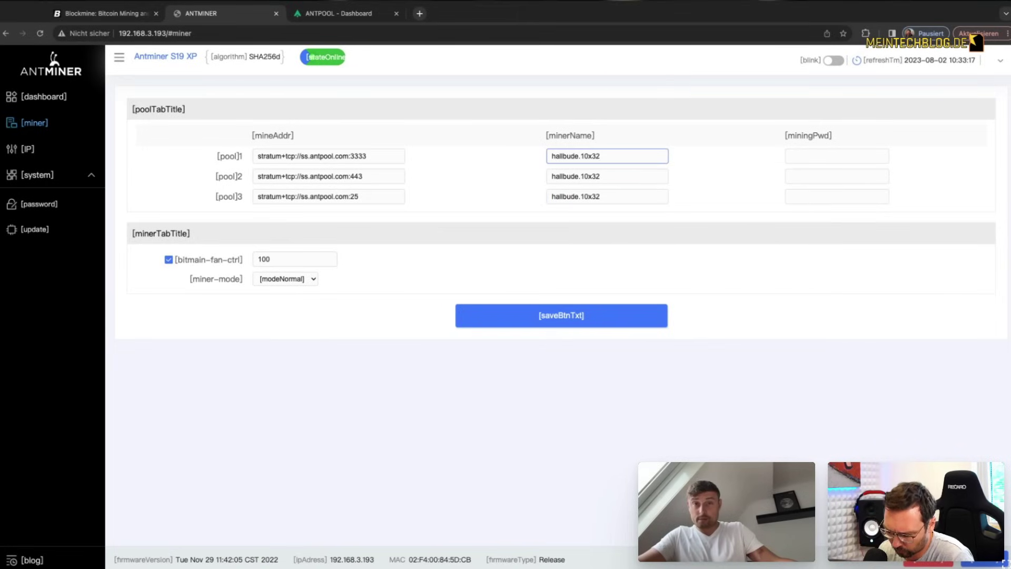
text(.001)
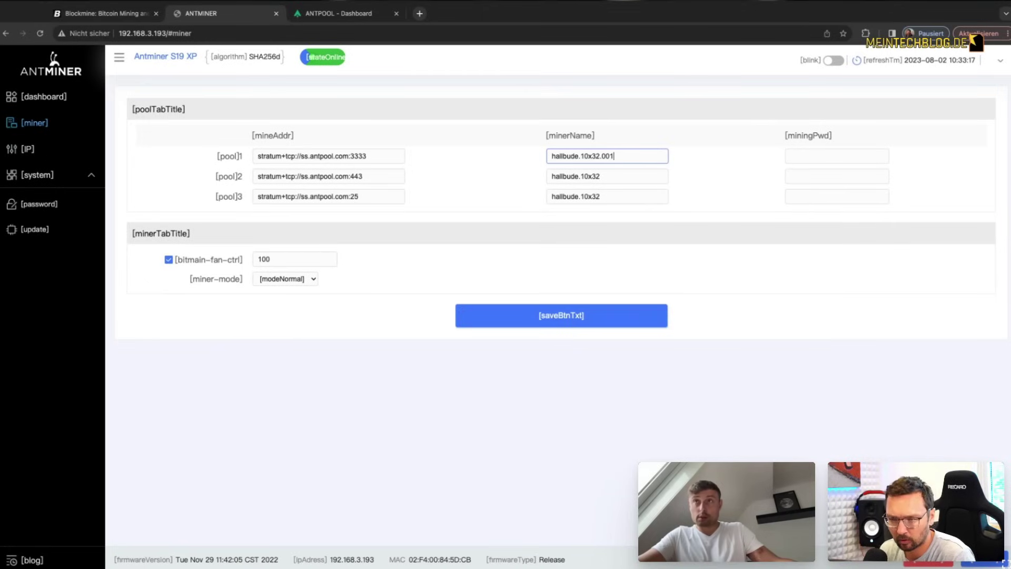
click(631, 177)
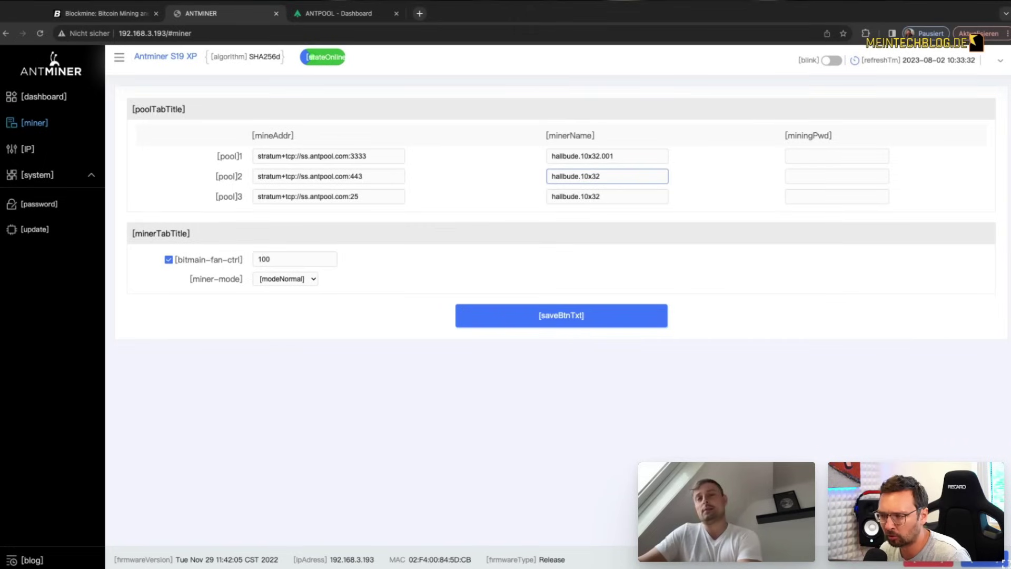
drag(615, 156, 600, 156)
key(ctrl+c)
click(624, 176)
key(ctrl+v)
click(622, 194)
key(ctrl+v)
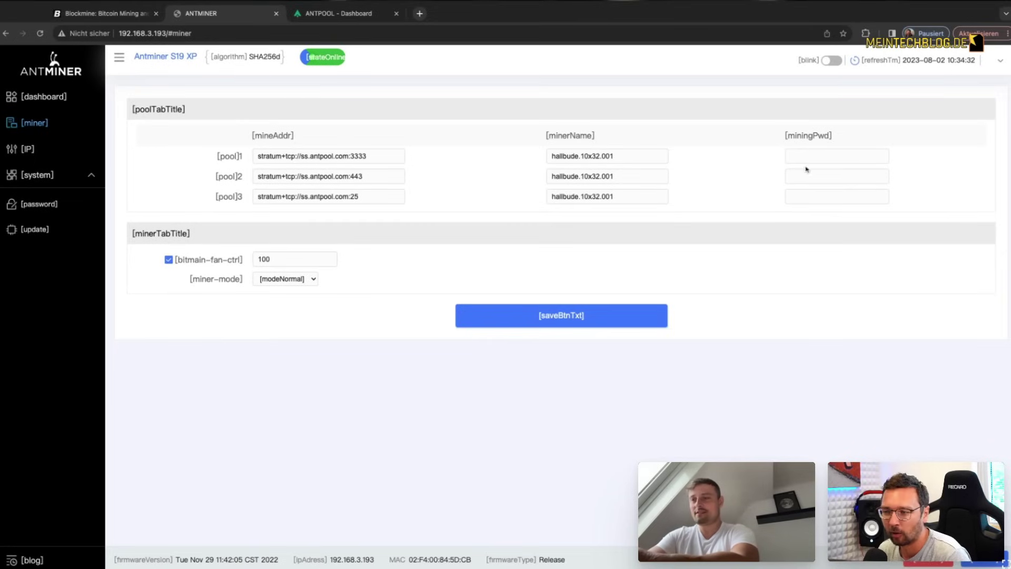
Step: Set the password of all three pools to 123
click(819, 158)
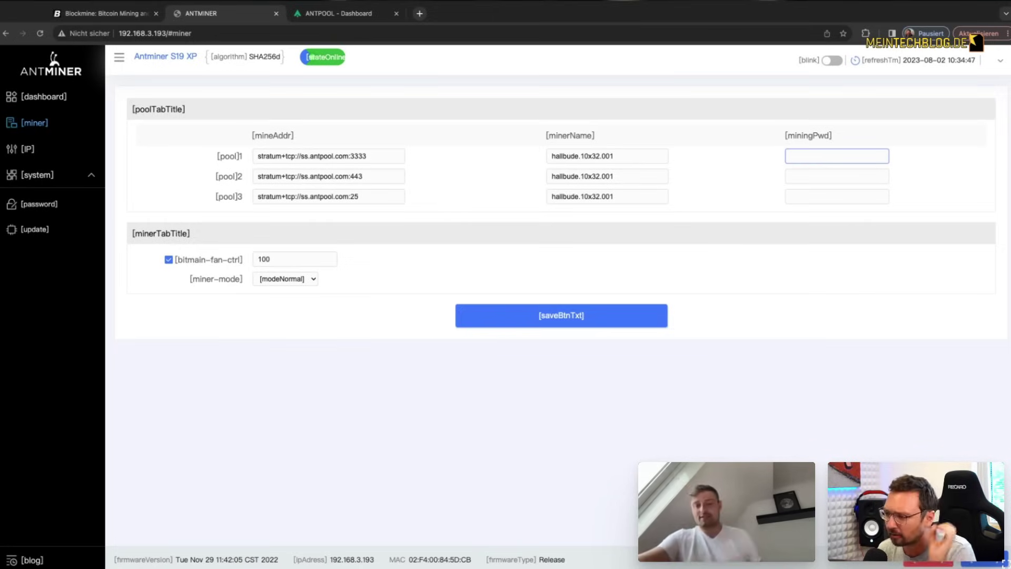
text(123)
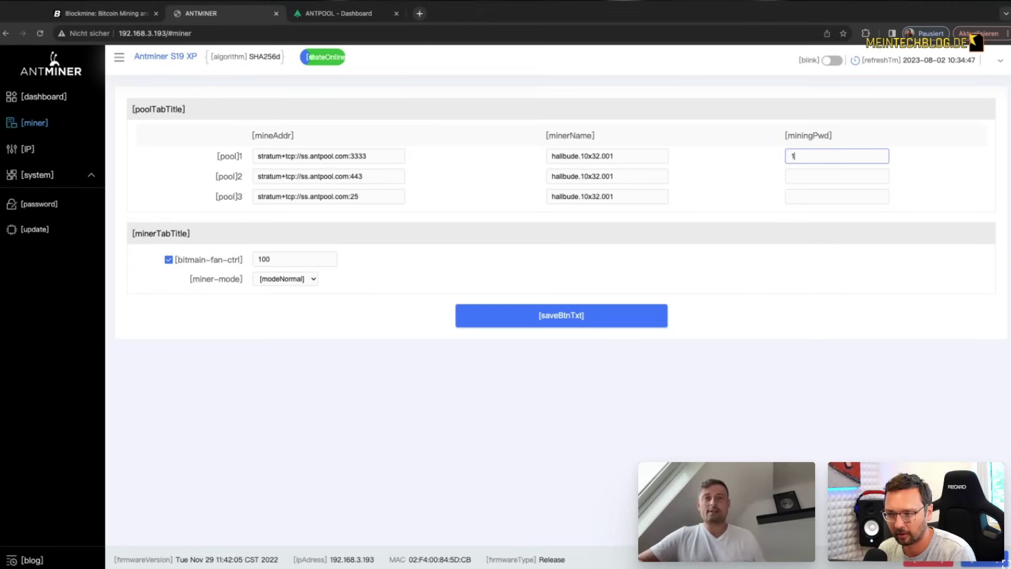
click(821, 171)
text(1234)
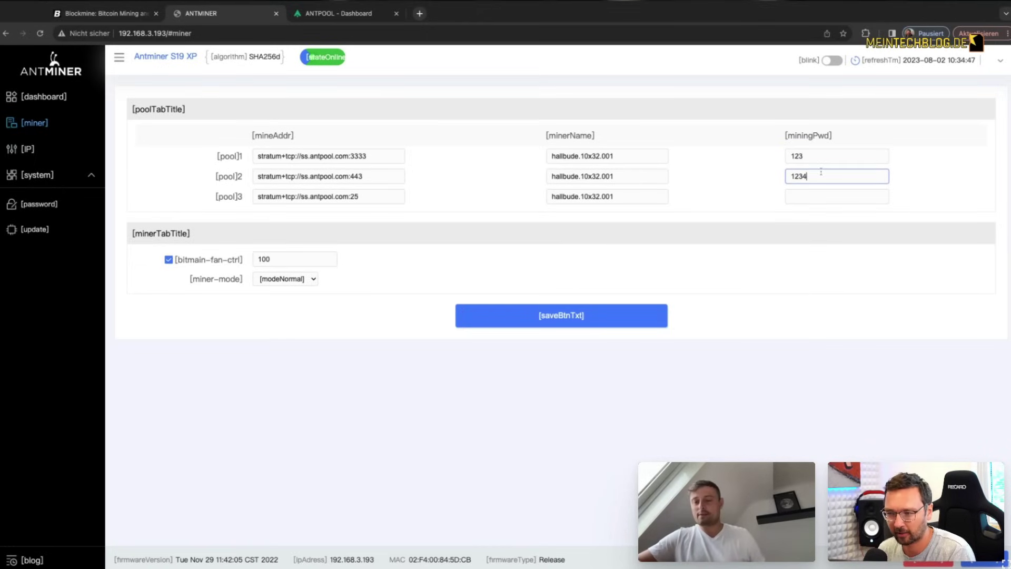
key(BackSpace)
click(801, 196)
text(123)
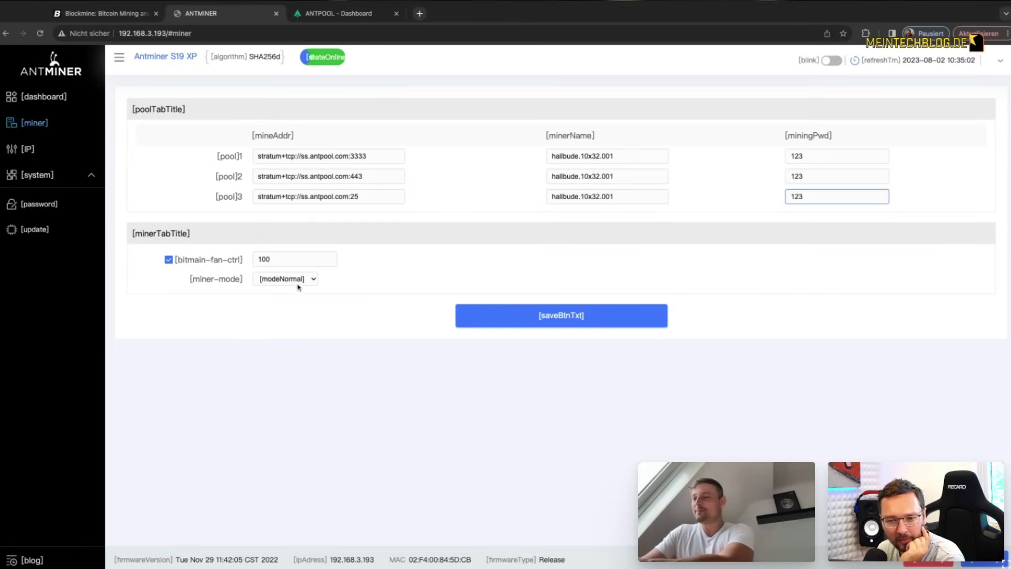
Step: Save the pool and worker settings to the miner, then open a blank browser tab
click(318, 280)
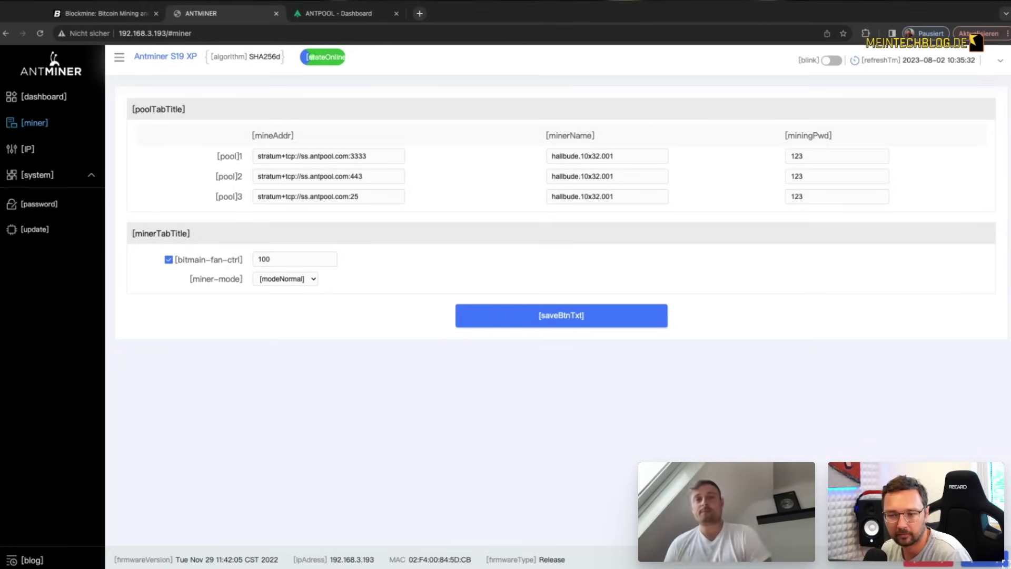
click(570, 320)
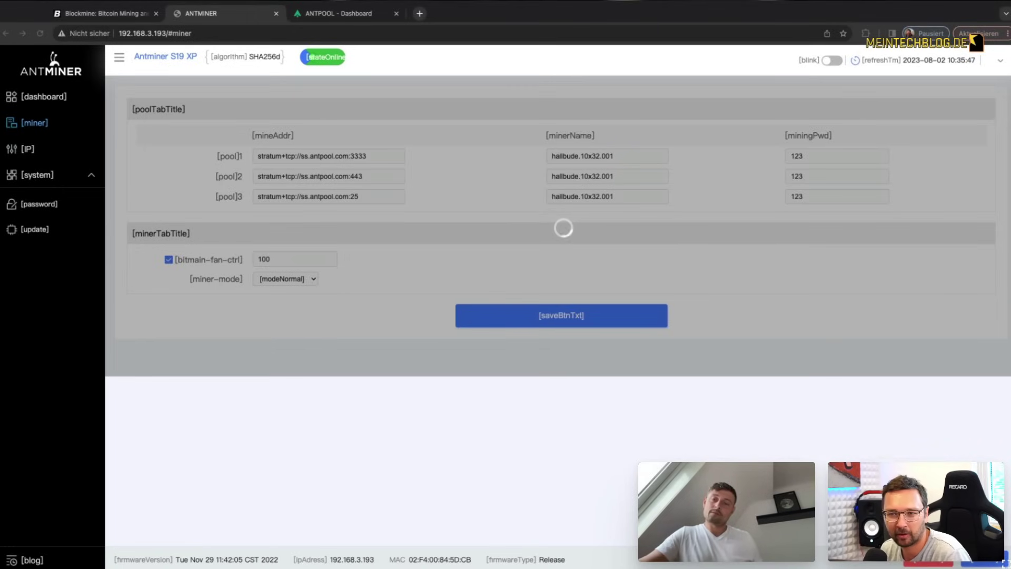
key(super+t)
Step: Load 192.168.3.5 and sign in to the Loxone Webinterface
text(192.168.3.)
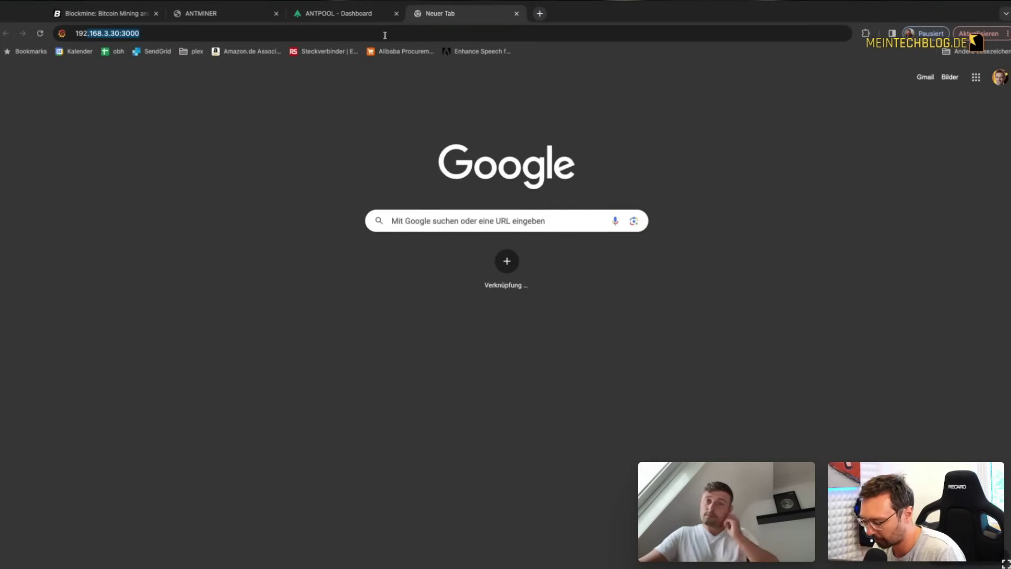
text(5)
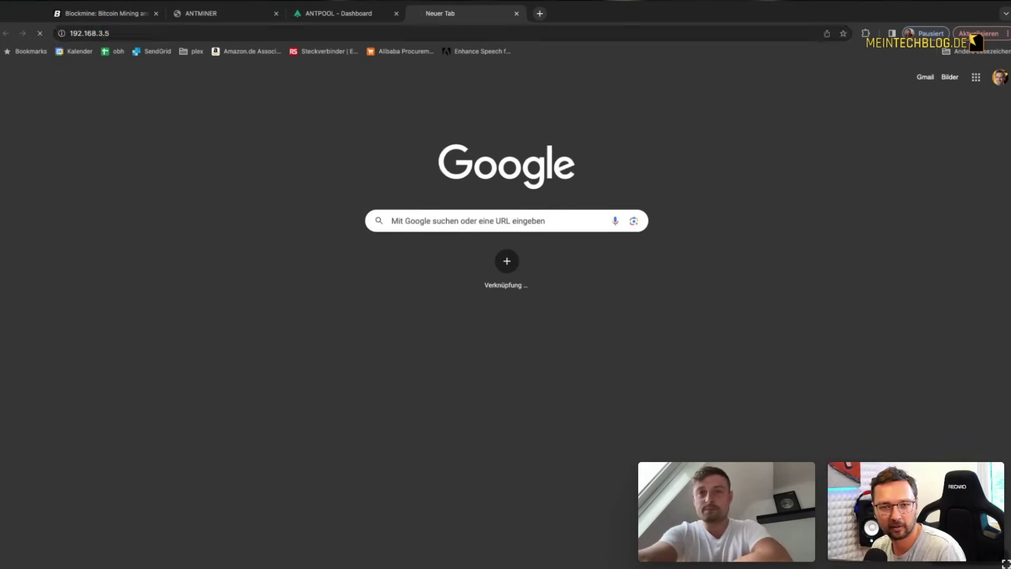
key(Return)
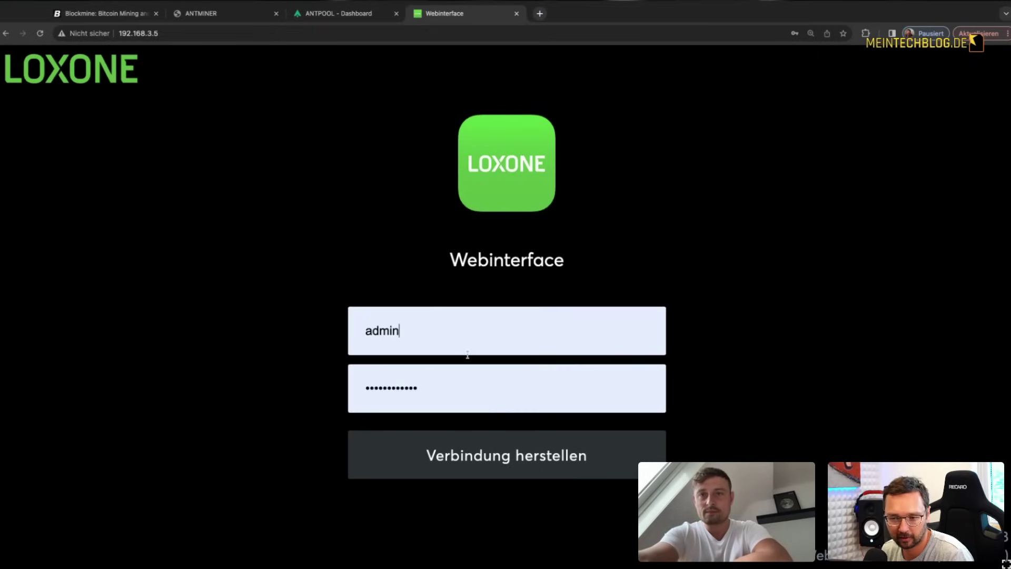
click(495, 454)
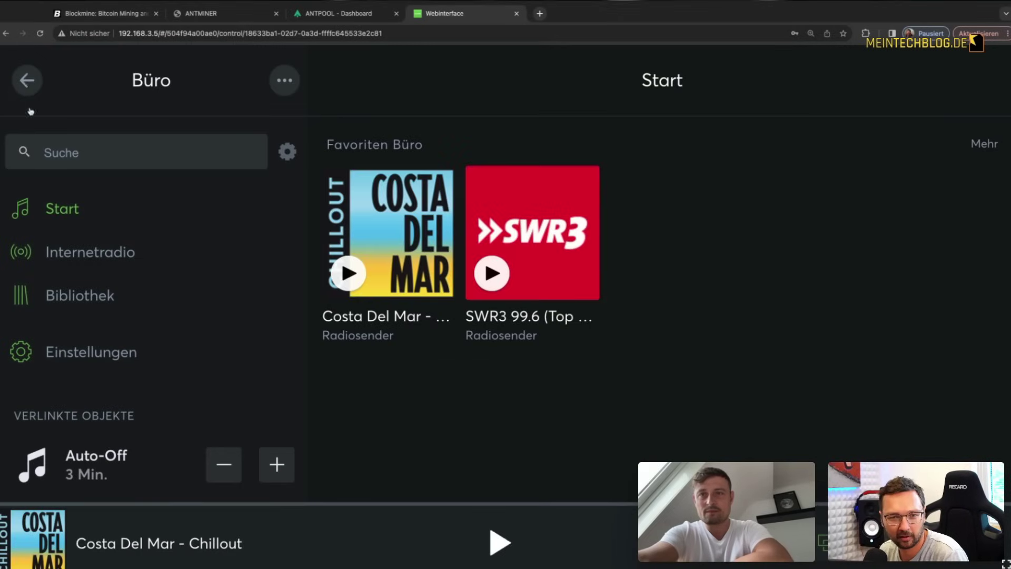
Step: Open Favoriten > Strom > Haus to see dishwasher and oven at 0 W, 623 W rest load
click(25, 85)
click(243, 542)
scroll(707, 418, down, 3)
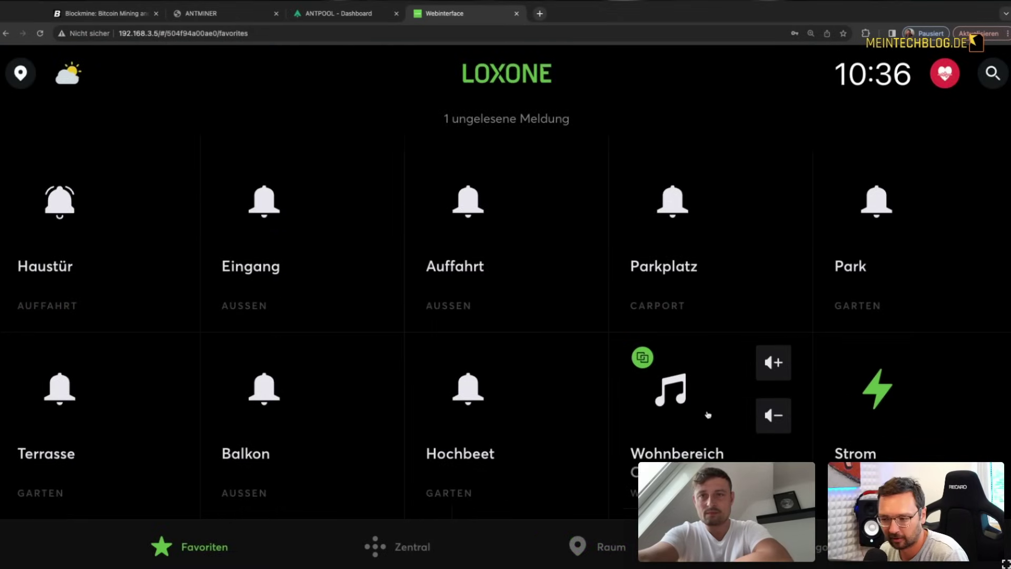
click(861, 391)
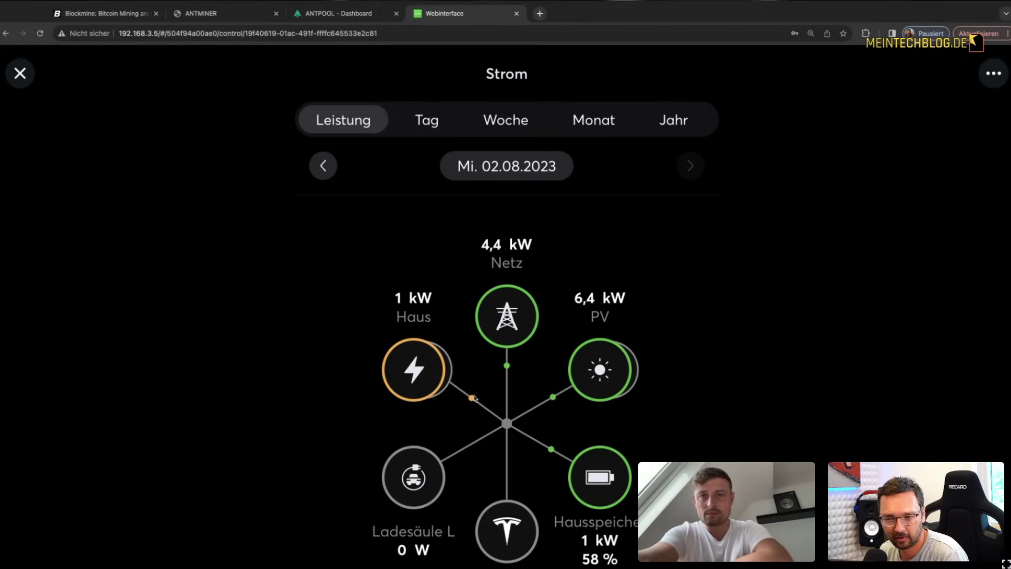
click(426, 371)
scroll(477, 425, down, 5)
scroll(477, 425, down, 15)
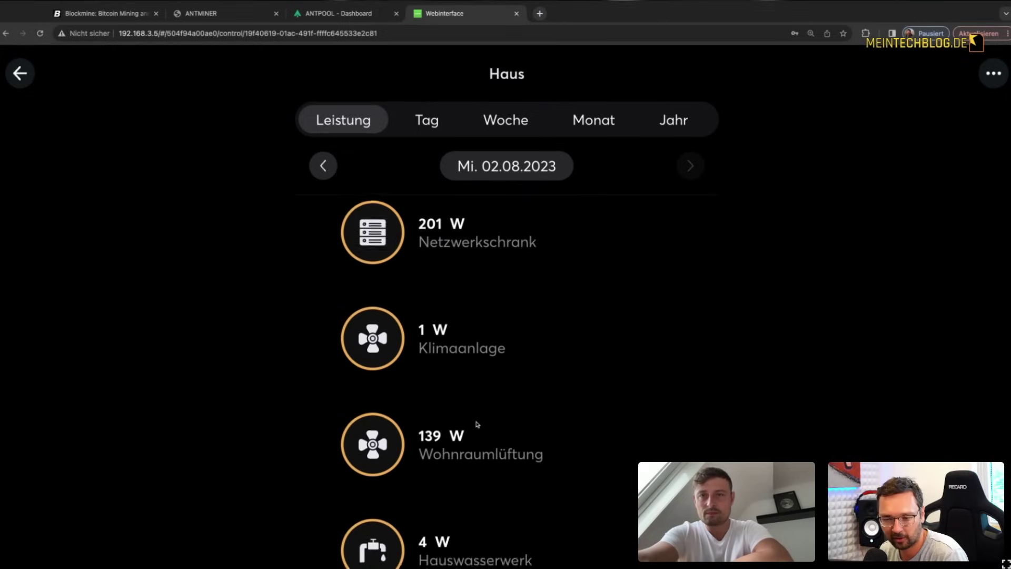
scroll(478, 424, down, 2)
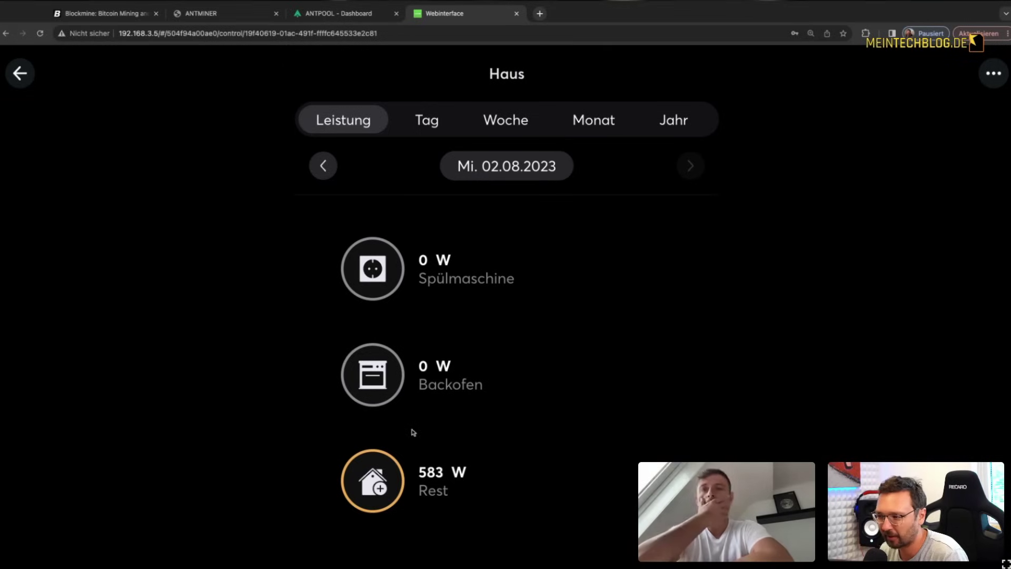
click(334, 16)
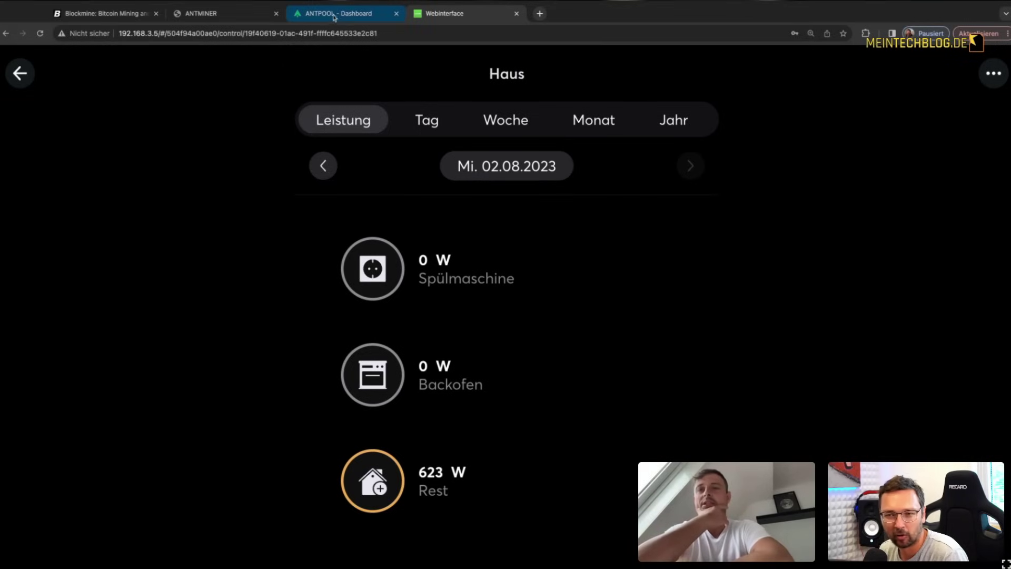
Step: Open the Antminer status dashboard and scroll to the S19 XP hash board and fan table
click(240, 16)
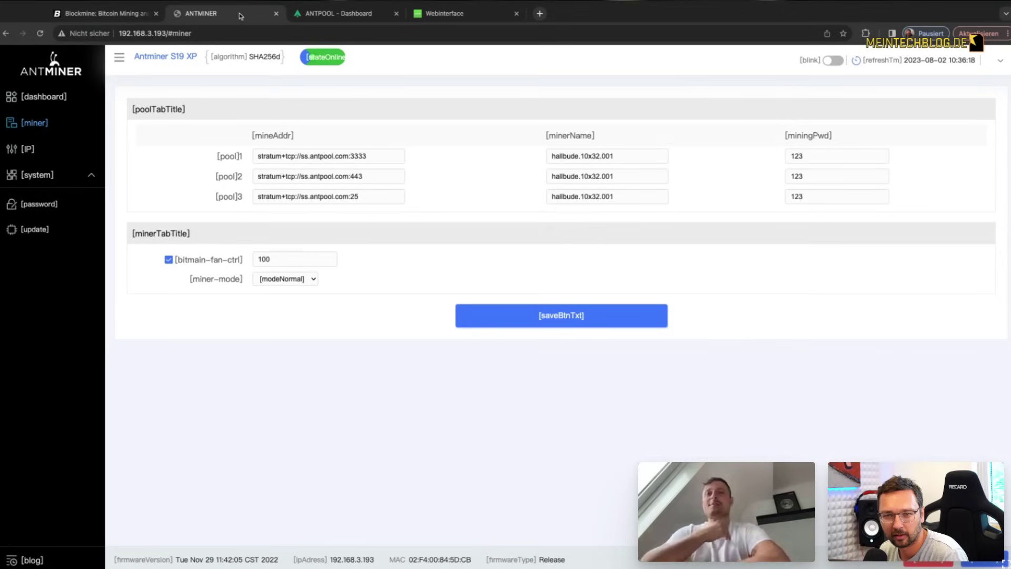
click(47, 97)
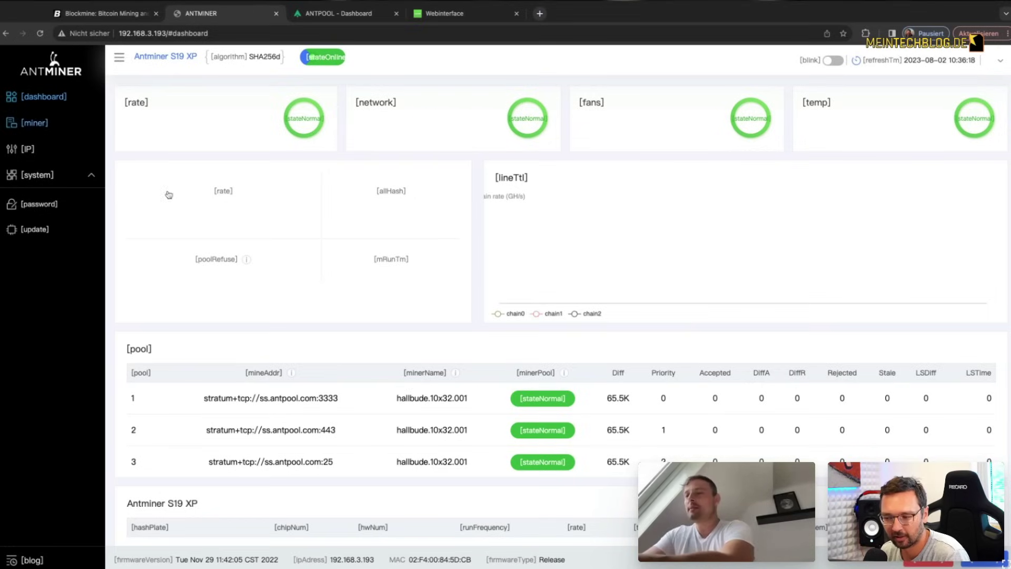
scroll(522, 225, down, 3)
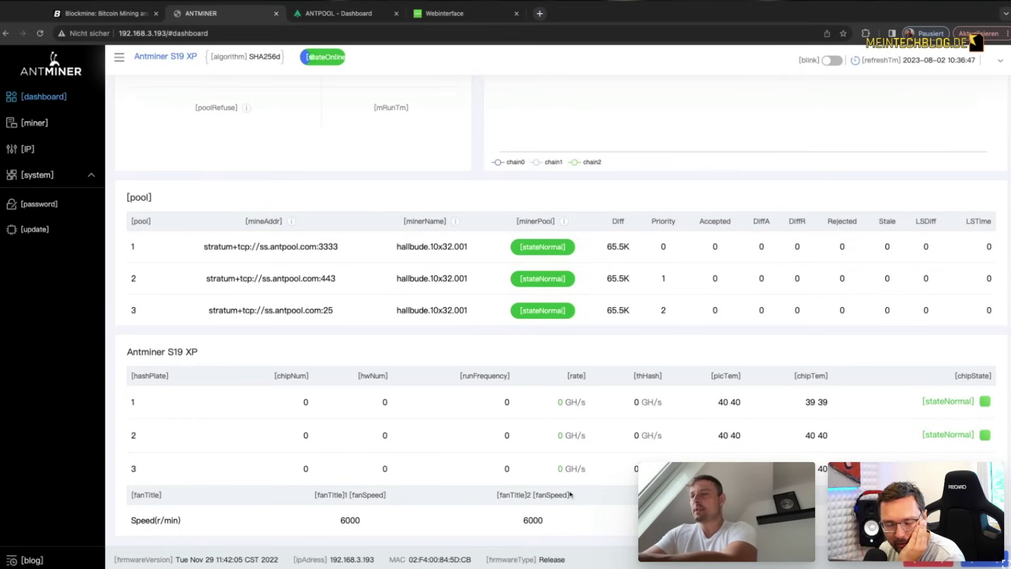
double_click(347, 520)
drag(534, 520, 516, 522)
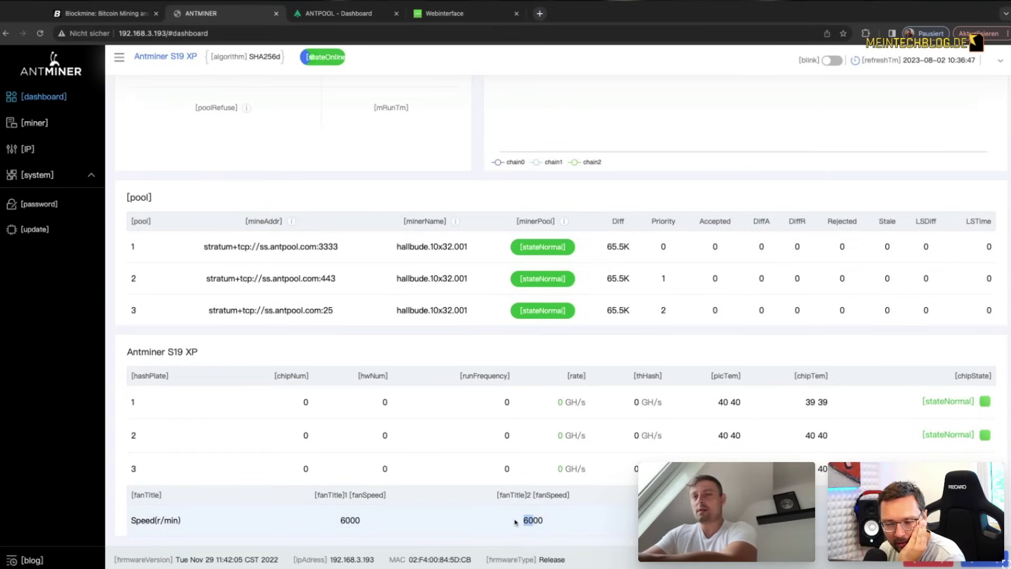
double_click(516, 523)
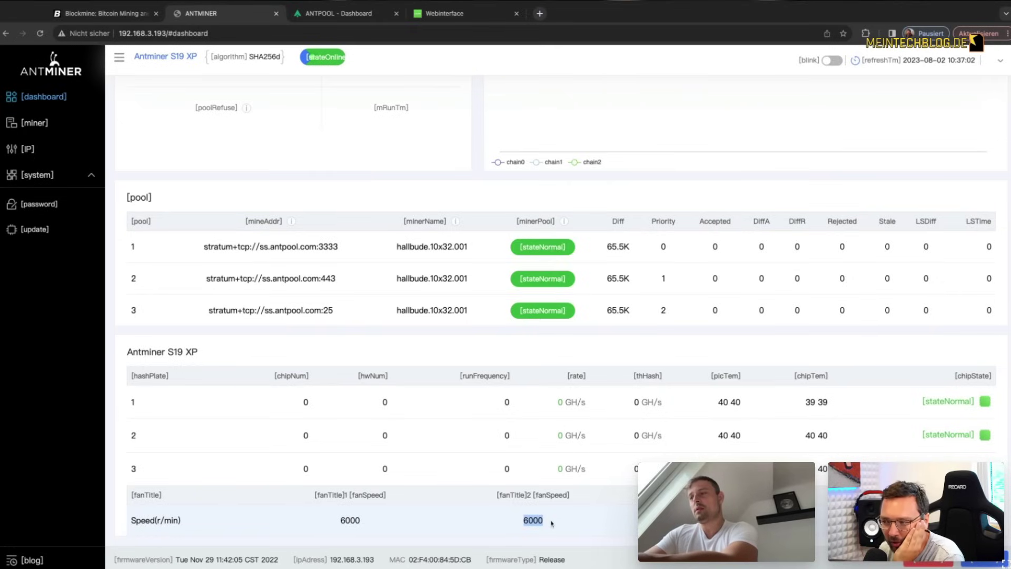
drag(350, 522, 340, 522)
click(372, 520)
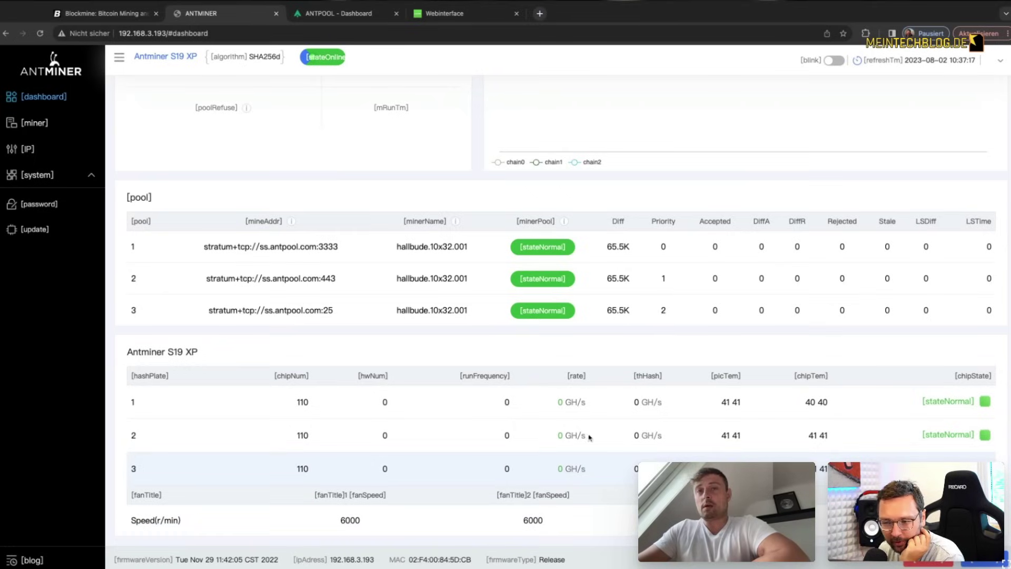
drag(723, 399, 830, 437)
click(727, 469)
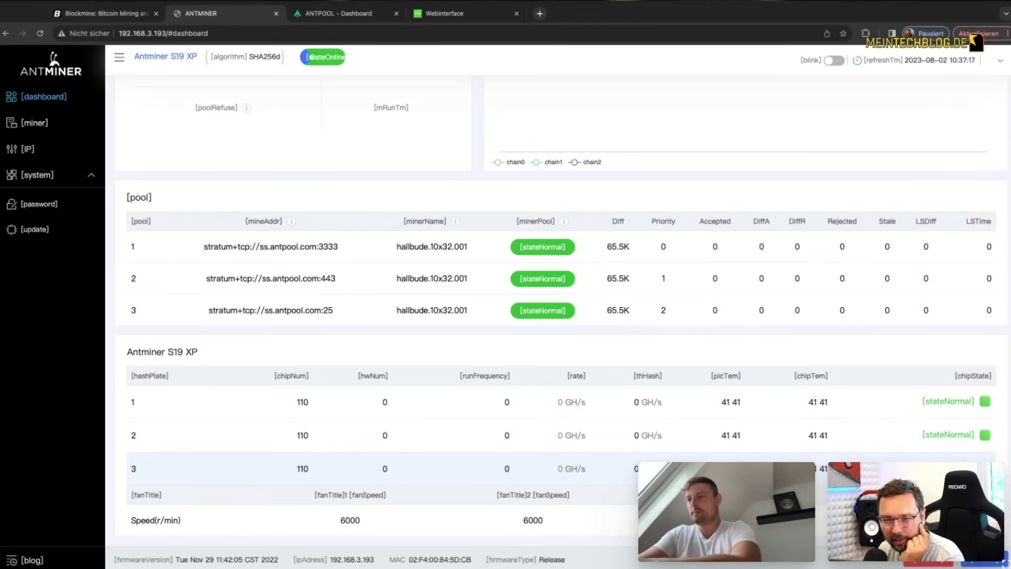
scroll(806, 436, up, 3)
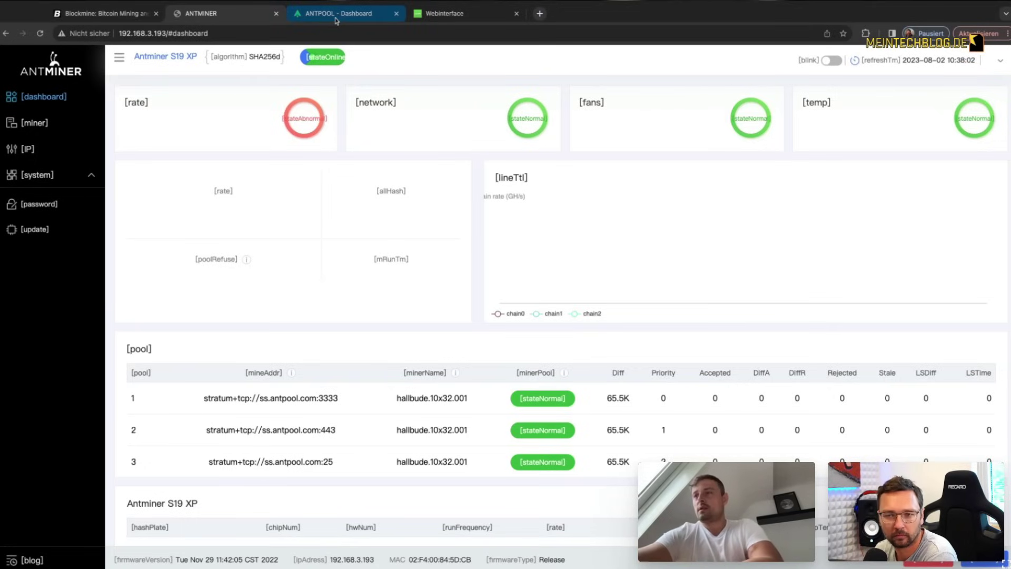
Step: Check the ANTPOOL sub-account, then confirm Antminer shows 50555.54 GH/s with 20 accepted shares on pool 1
click(336, 20)
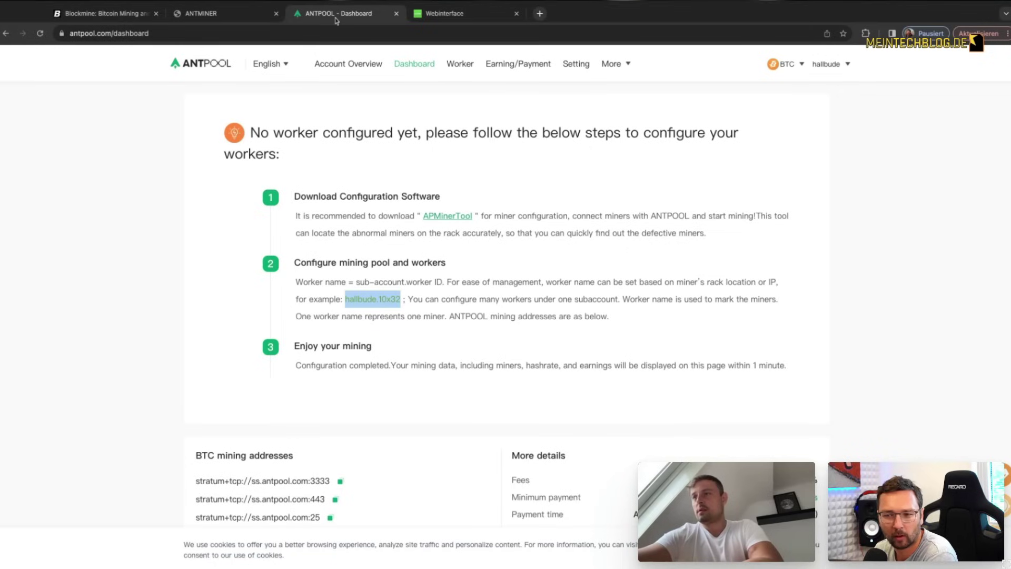
click(825, 69)
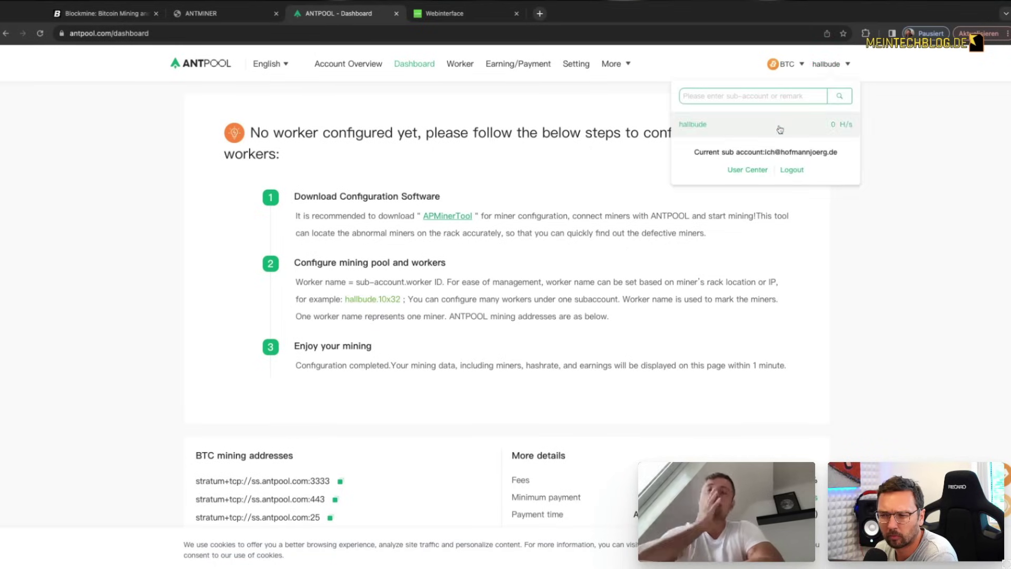
double_click(722, 122)
click(700, 126)
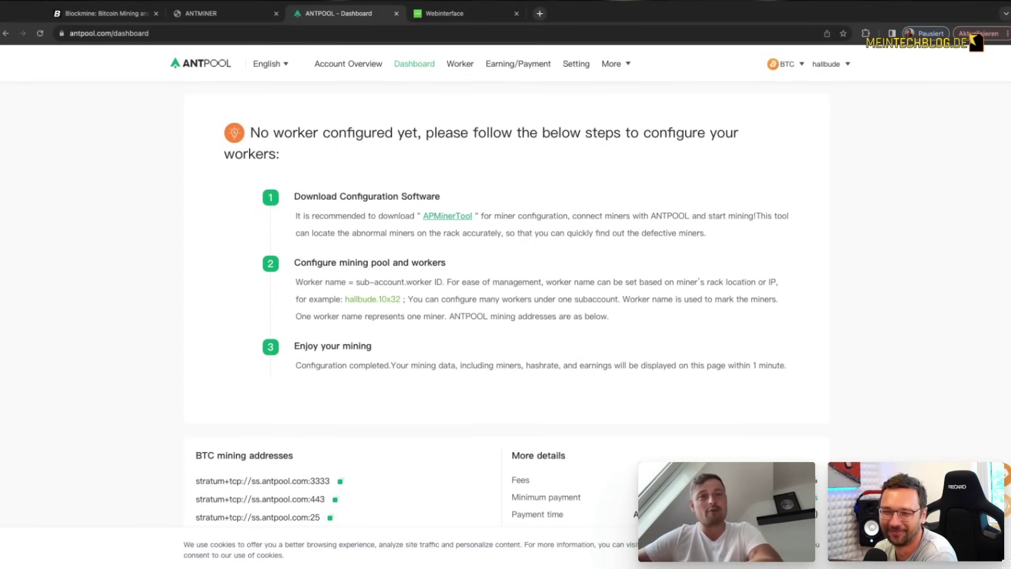
click(234, 19)
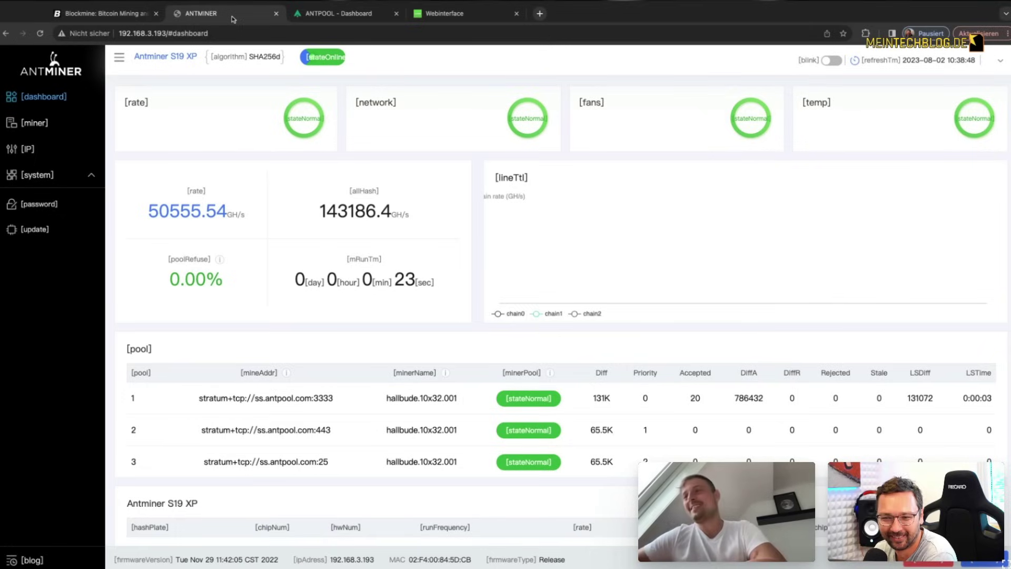